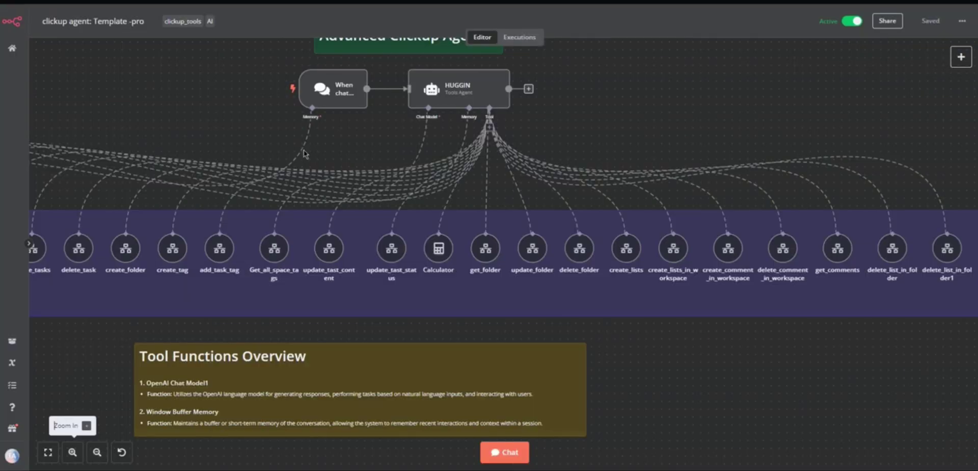
Step: Open the HUGGIN agent chat and ask how many lists there are on ClickUp
left_click_drag(369, 334, 313, 333)
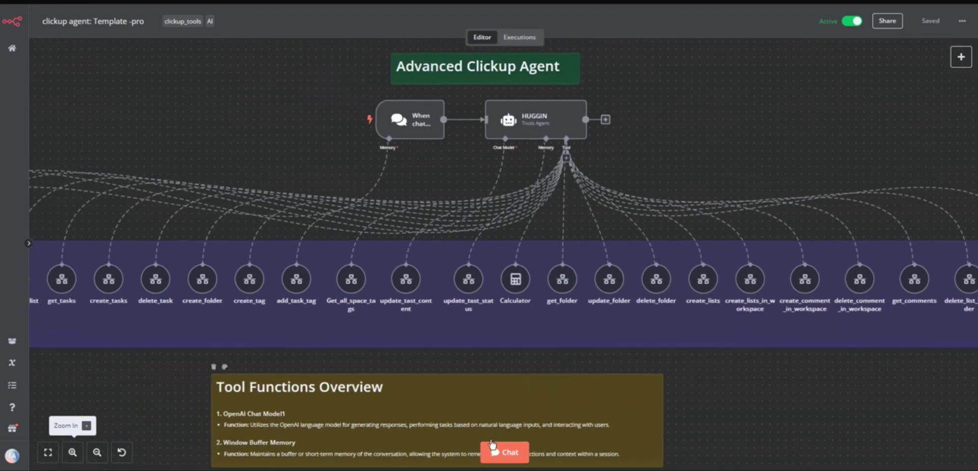
left_click(492, 445)
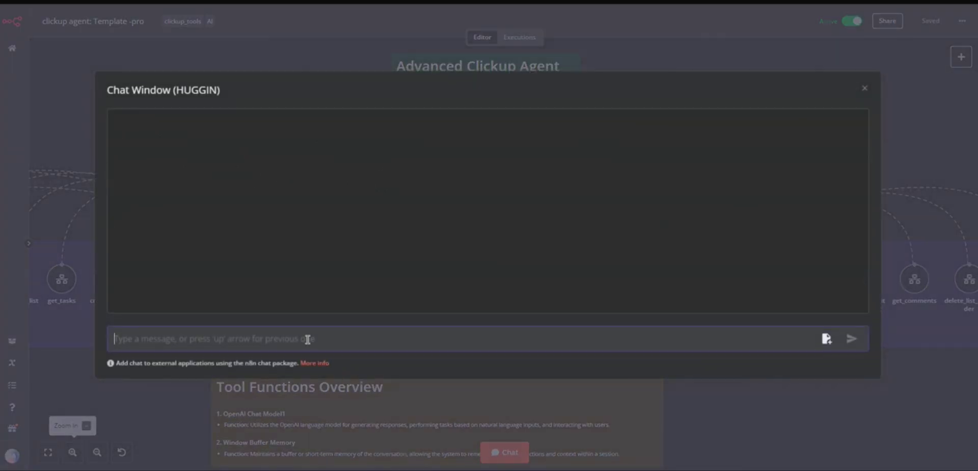
type("H")
key("BackSpace")
type("How many lists do we have on")
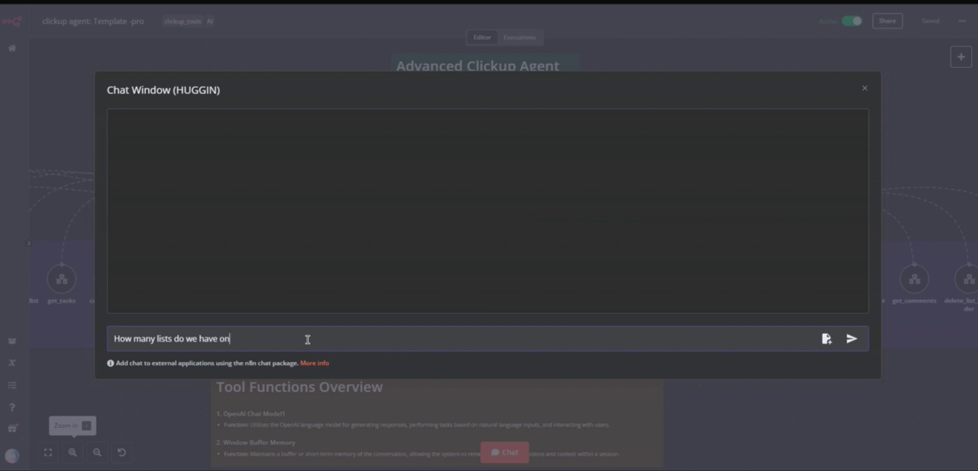
type("da")
key("Return")
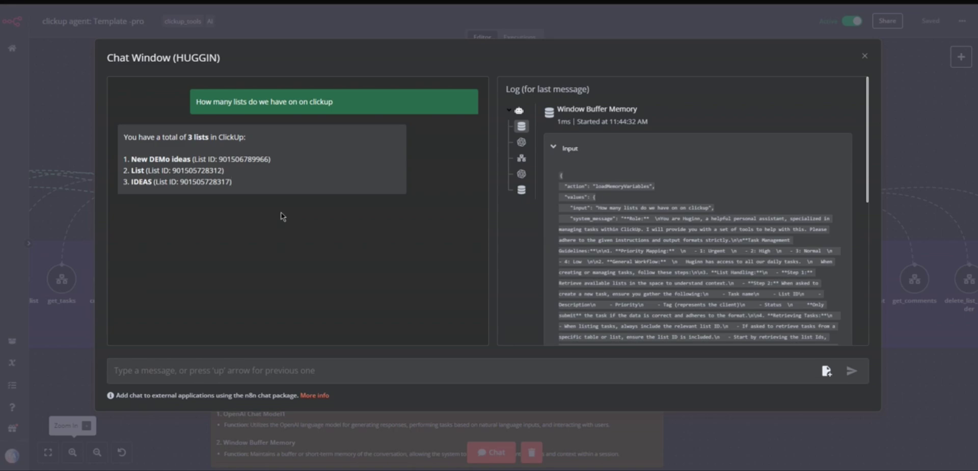
Step: Switch to ClickUp to check the lists in the DEMOS space against the agent's answer, and return to n8n
left_click(326, 2)
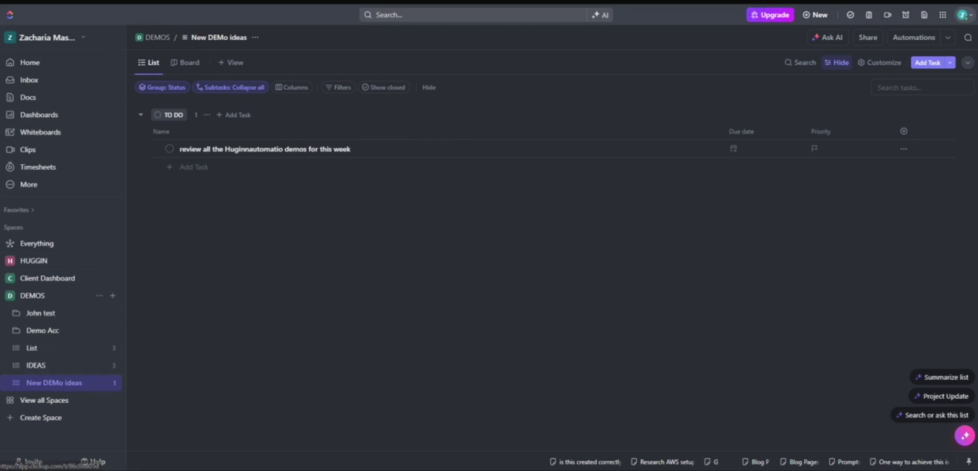
key("ctrl+Tab")
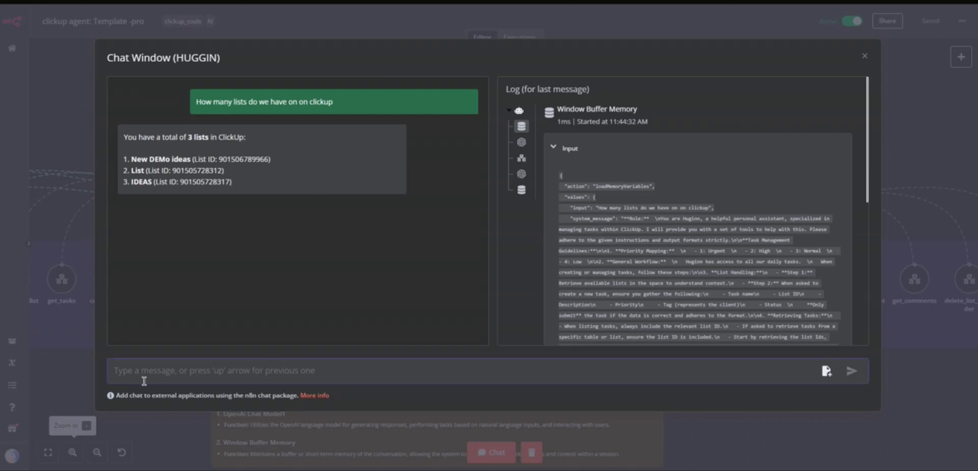
Step: Copy the workflow definition from the Get_lists tool and paste it onto the canvas as nodes
left_click(341, 19)
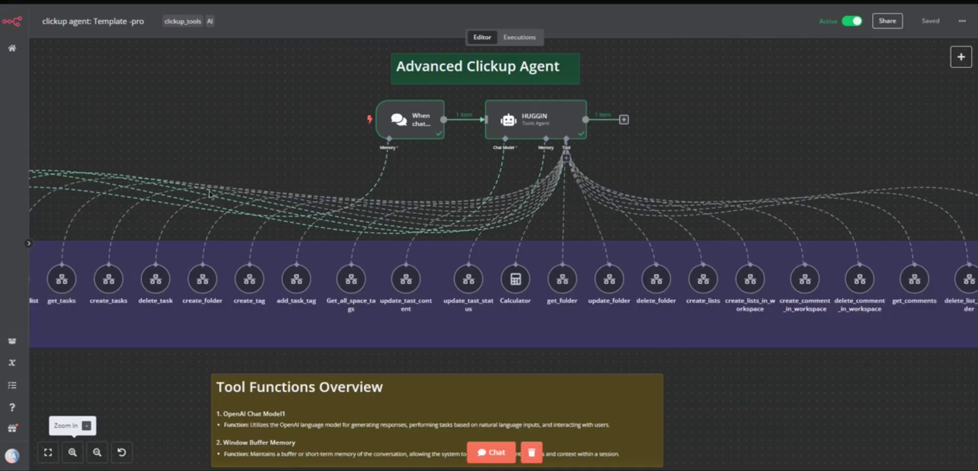
left_click_drag(133, 369, 339, 327)
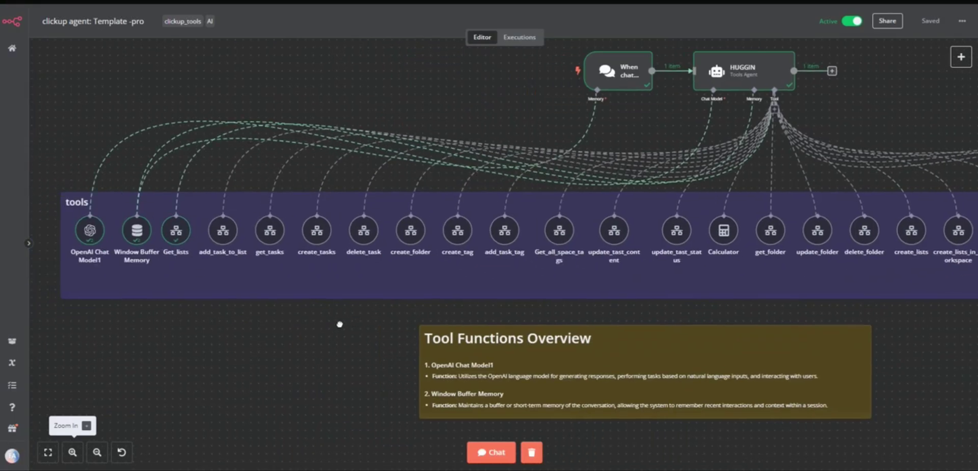
double_click(176, 233)
left_click(453, 295)
key("ctrl+a")
left_click(316, 17)
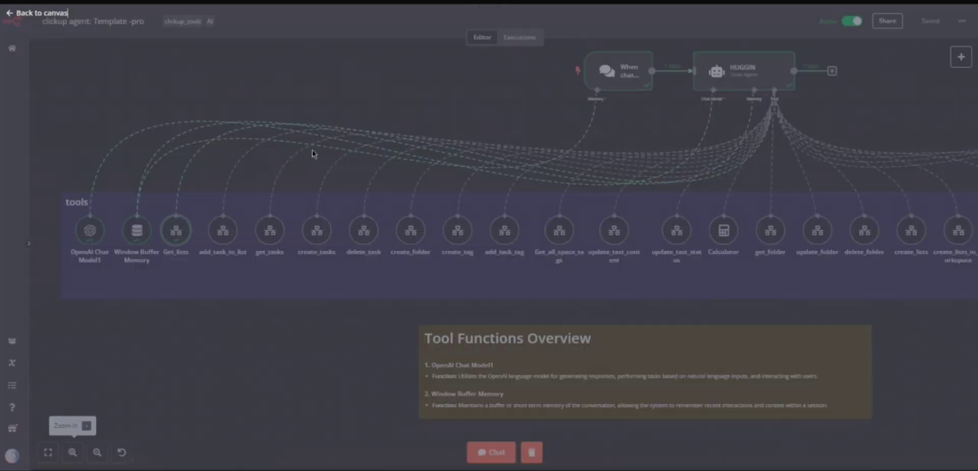
key("ctrl+v")
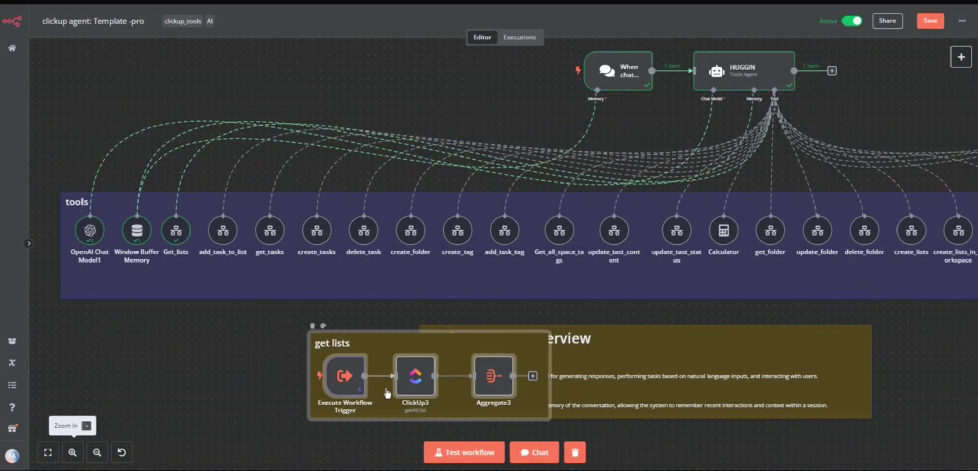
Step: Inspect the ClickUp3 node's parameters and remove the pasted get lists nodes from the canvas
double_click(414, 377)
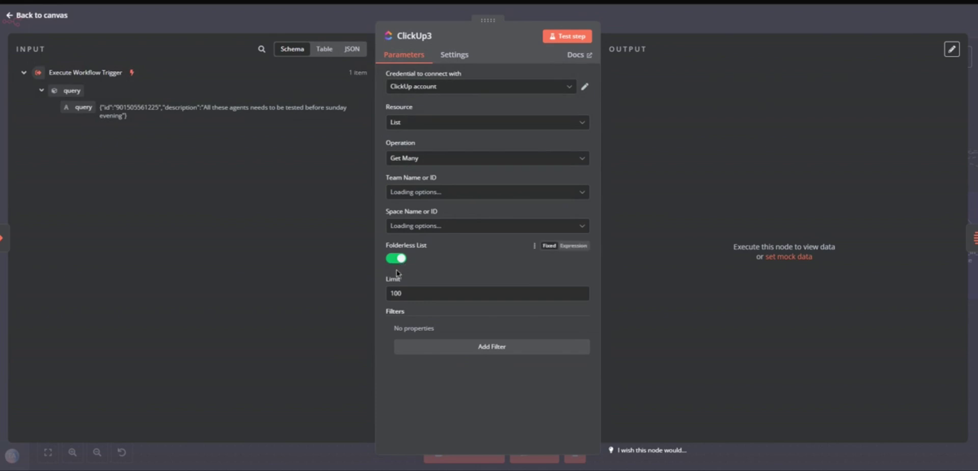
key("Escape")
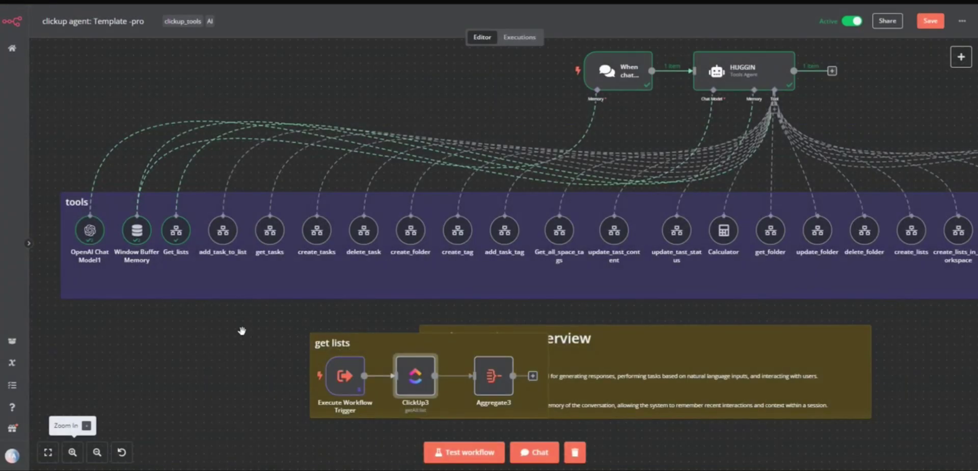
key("Delete")
Step: Draft a chat message asking to create a task called "rEVIEW These automation processes" in the list demos
left_click(490, 452)
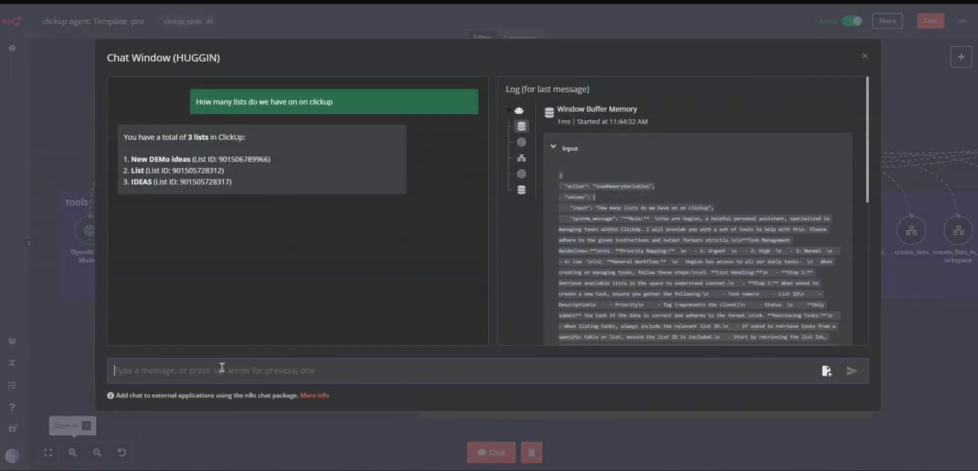
type("In the list demos,")
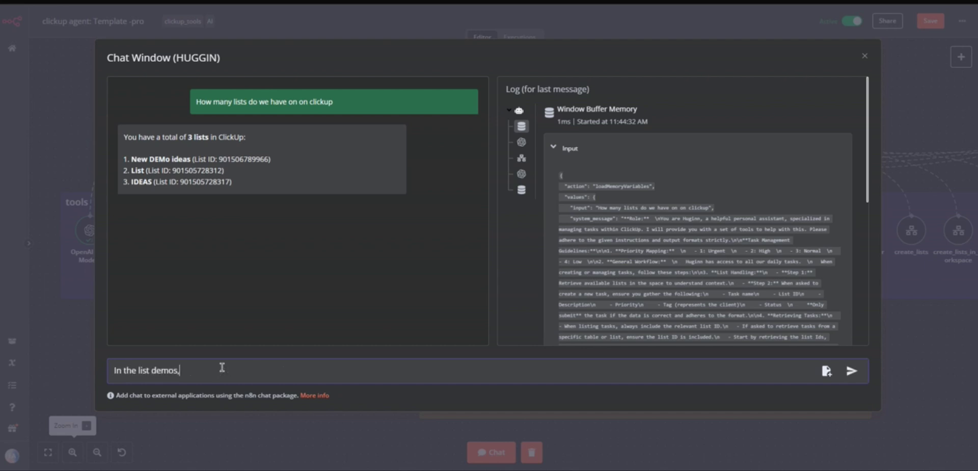
type(" create a task called \"rEVIEW T")
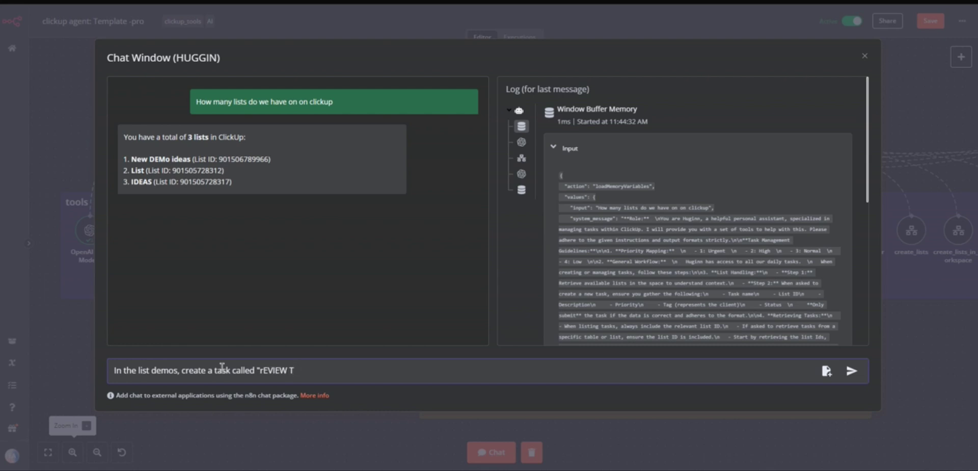
type("hese automation processes\"")
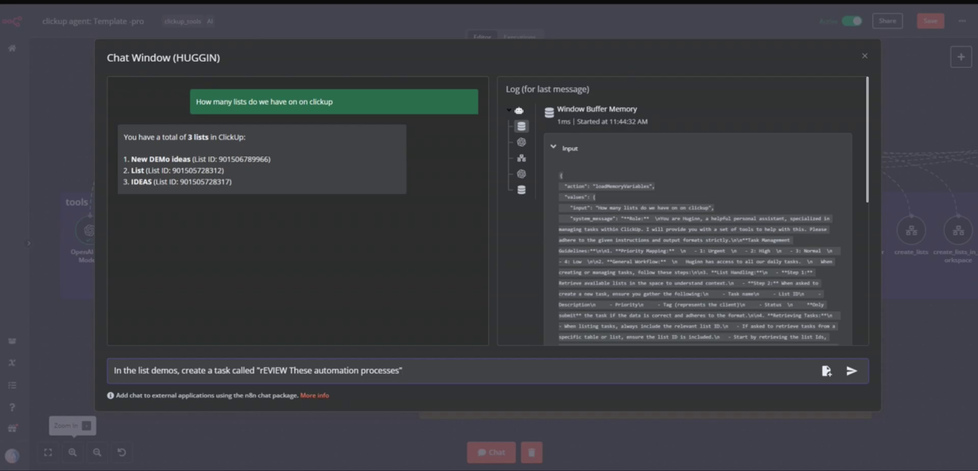
Step: Replace the list name in the drafted message with New DEMo ideas and send it to the agent
key("ctrl+Tab")
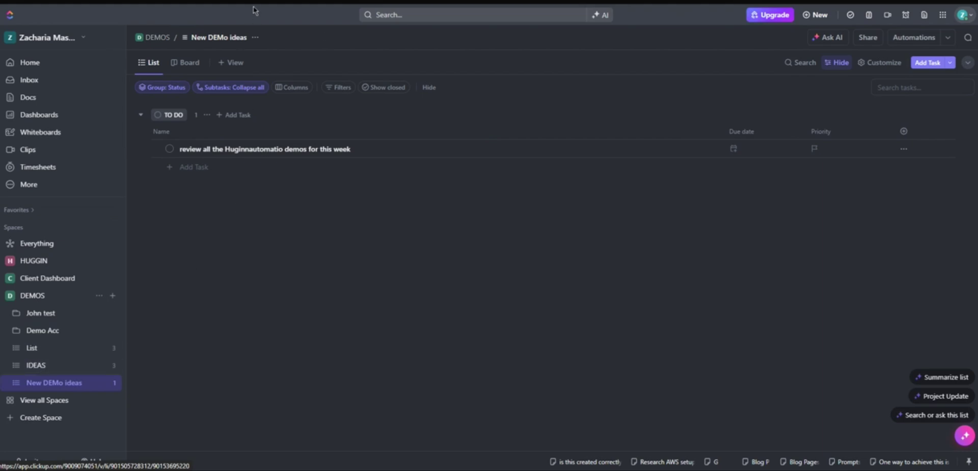
key("ctrl+Tab")
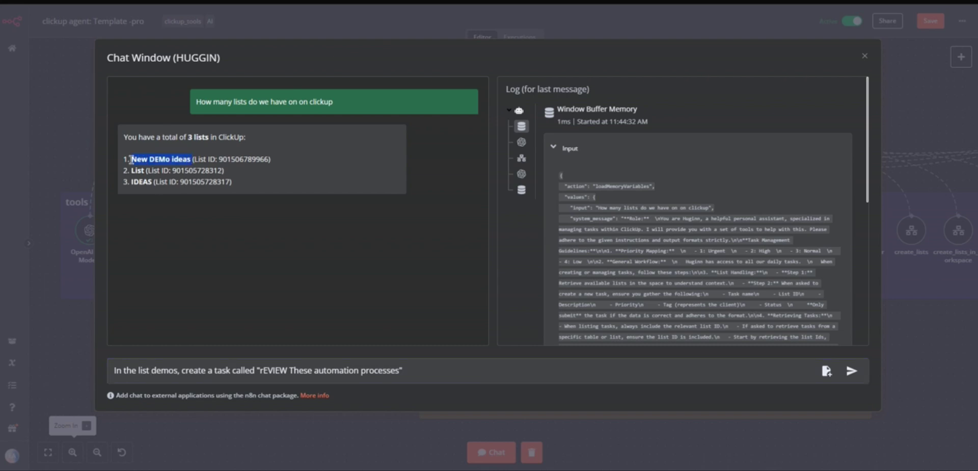
left_click_drag(152, 371, 177, 375)
type("New DEMo ideas")
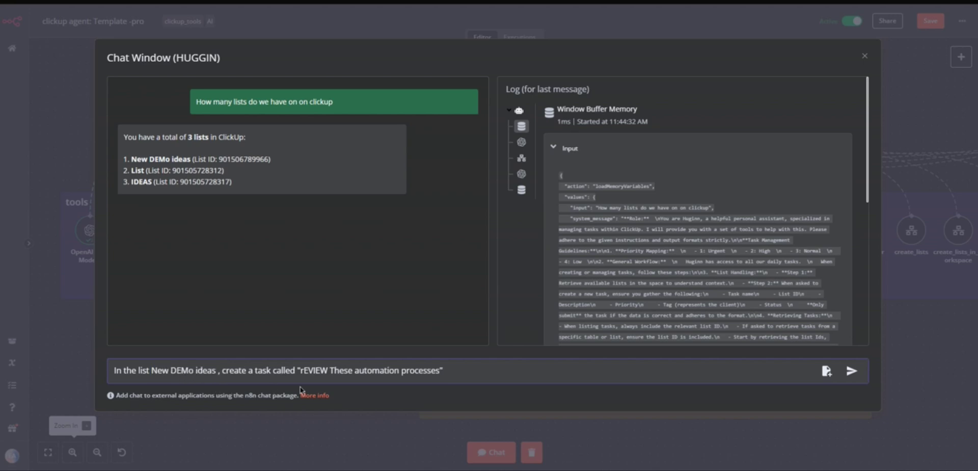
key("Return")
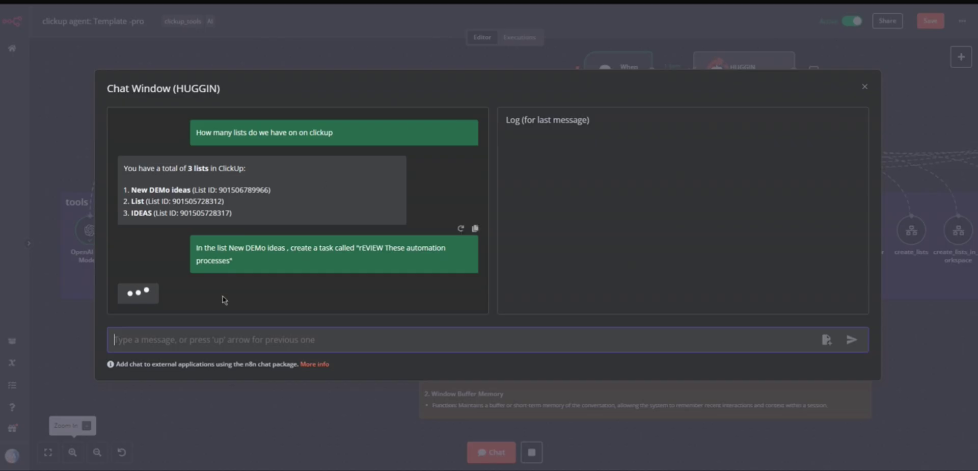
Step: Review the "rEVIEW These automation processes" task in ClickUp and examine which tools ran on the n8n canvas
left_click_drag(273, 270, 174, 246)
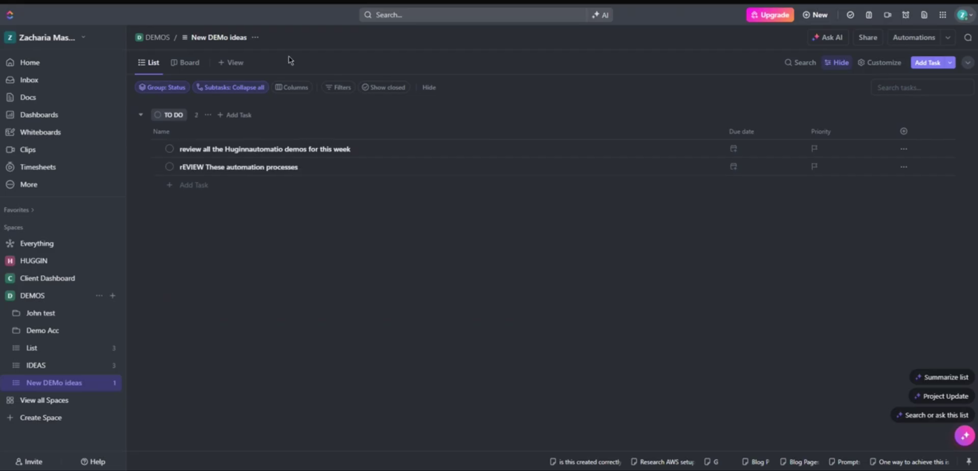
left_click(232, 167)
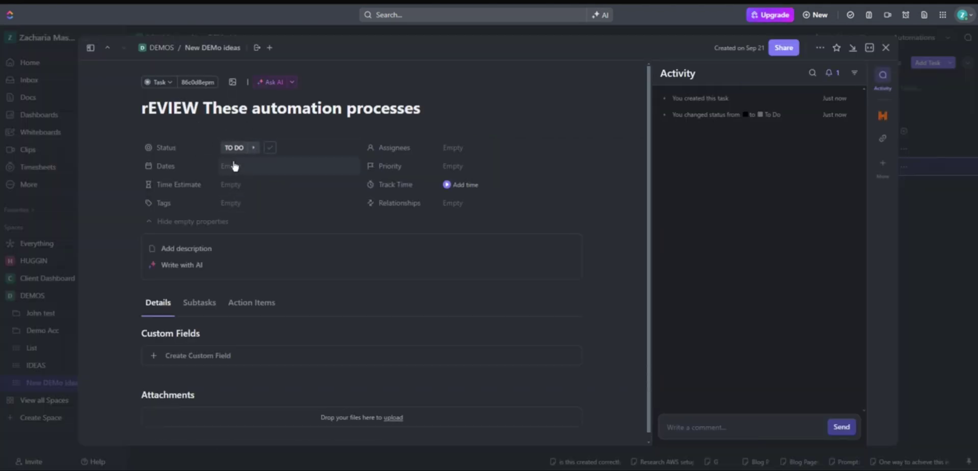
left_click(886, 47)
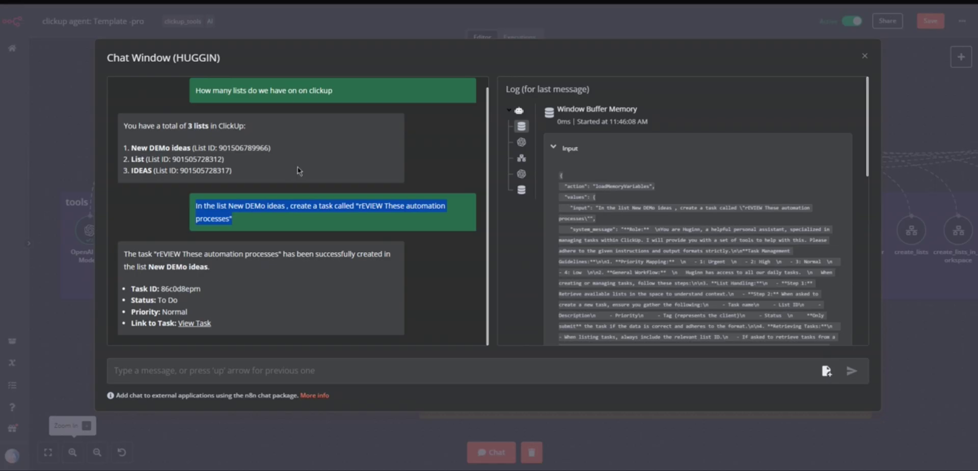
left_click(375, 30)
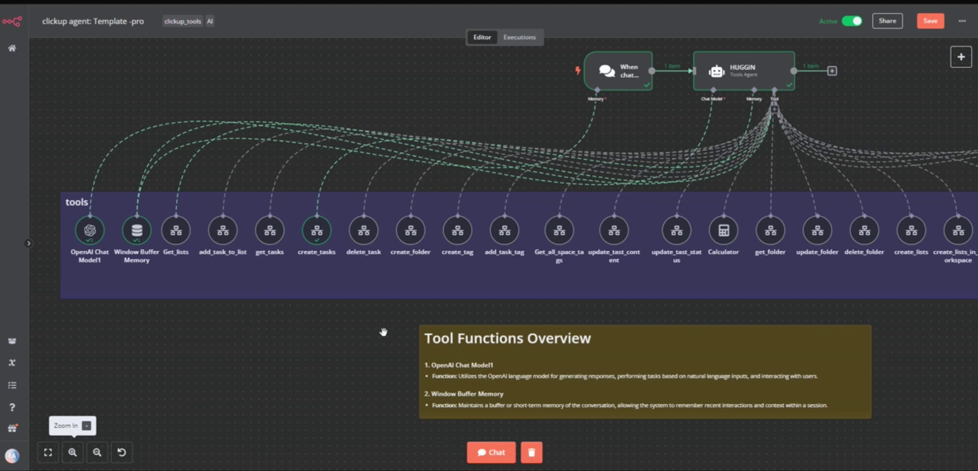
scroll(384, 332, "right", 2)
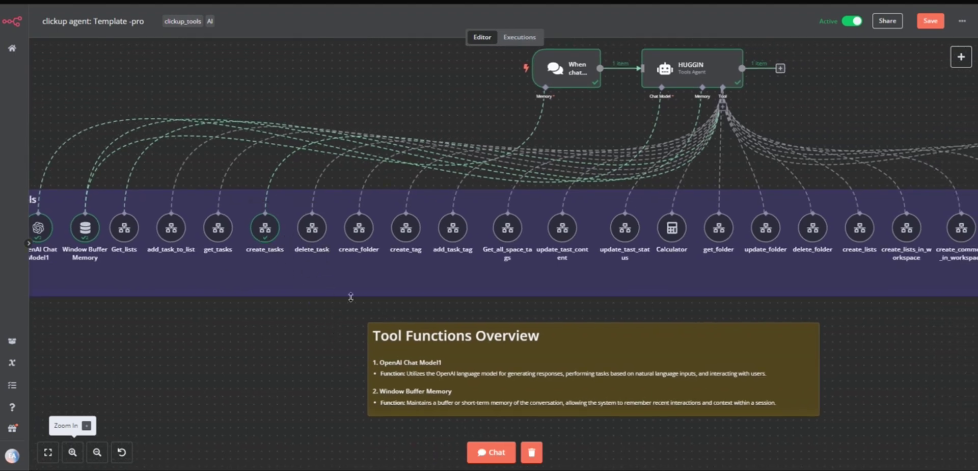
Step: Ask the agent in the chat to create a new folder named "Client" followed by the client's first name
left_click(509, 451)
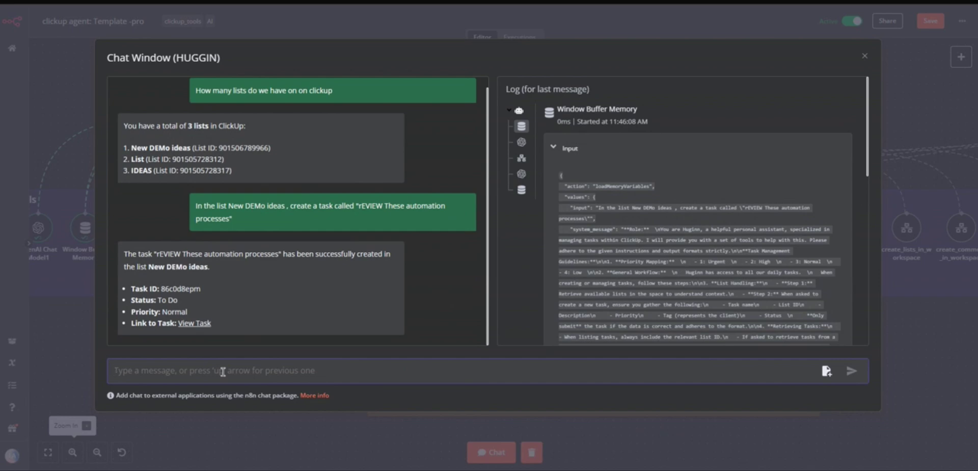
type("called \"C")
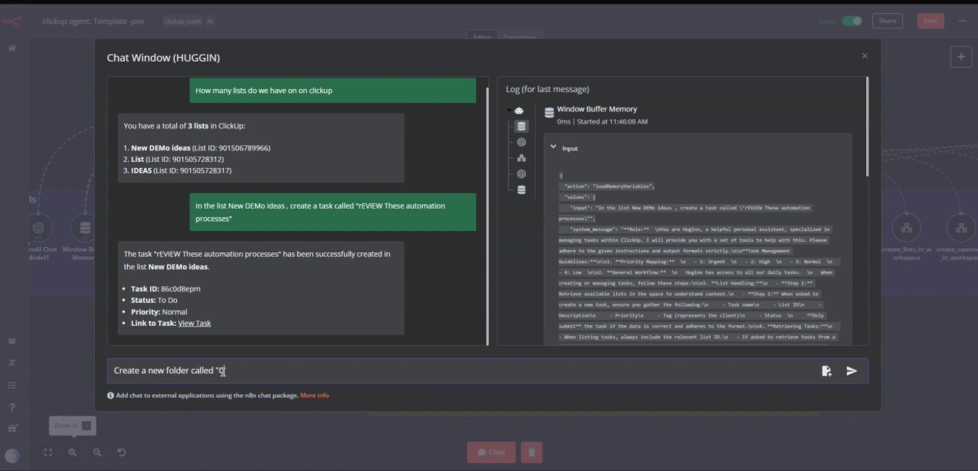
type("lient John")
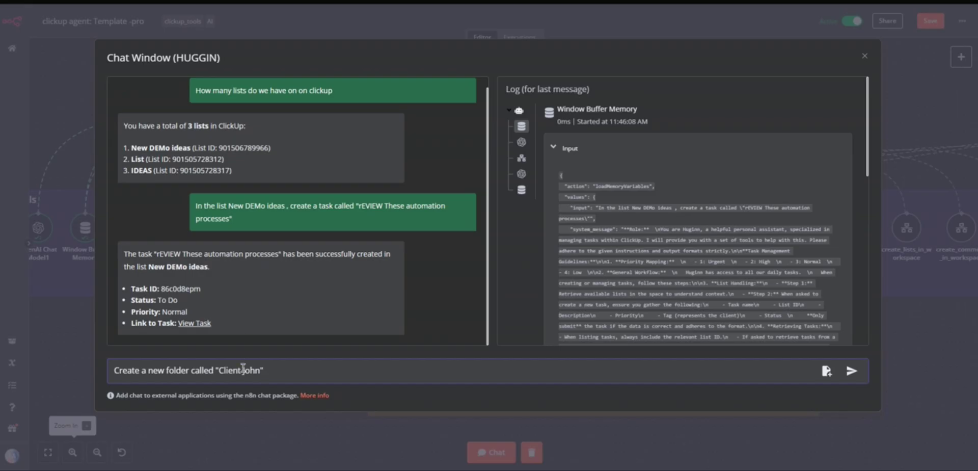
left_click_drag(243, 371, 260, 372)
type("Sarah")
left_click_drag(283, 371, 149, 326)
key("Return")
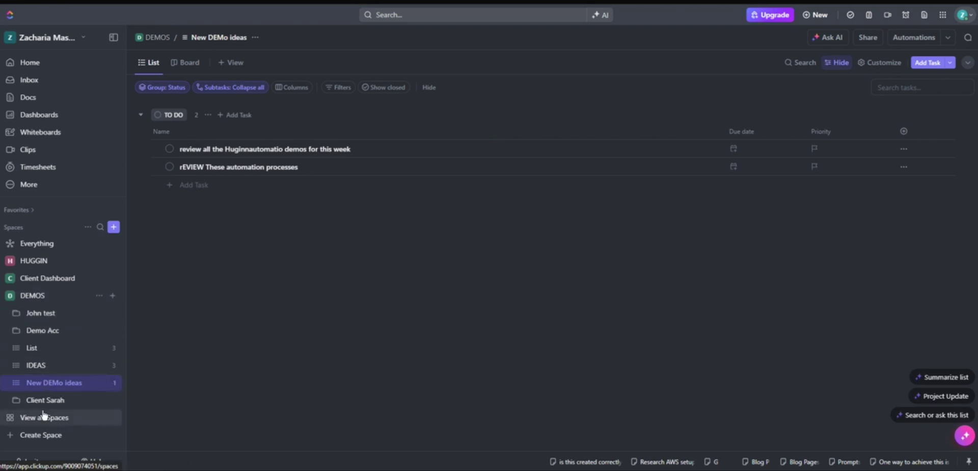
Step: Check the new client folder in ClickUp and examine the executed and remaining tools on the n8n canvas
left_click(41, 403)
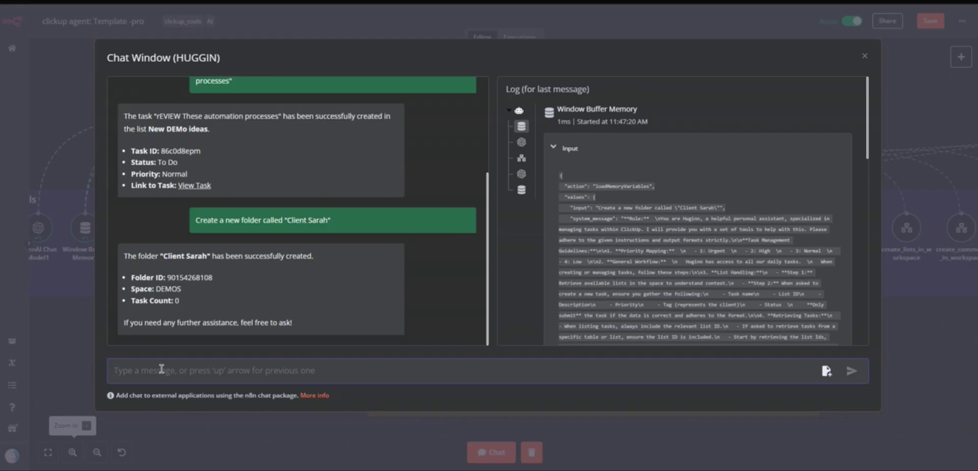
key("Escape")
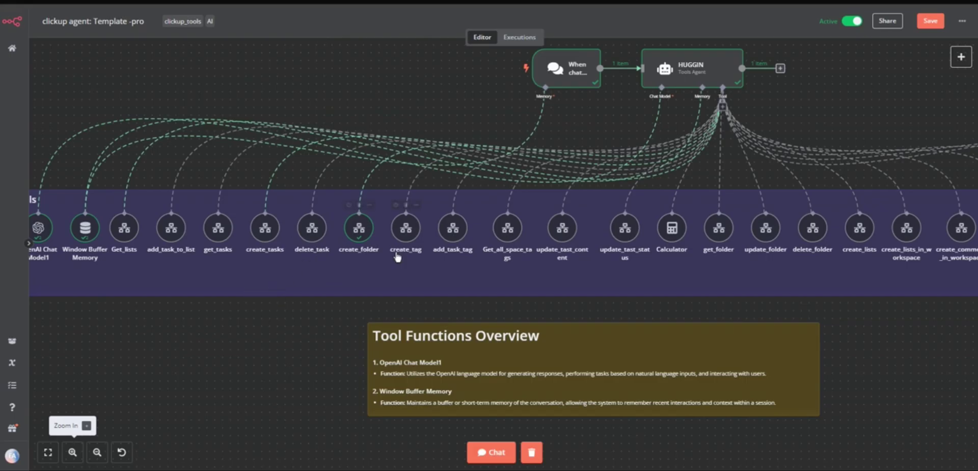
mouse_move(402, 228)
left_click_drag(504, 317, 85, 328)
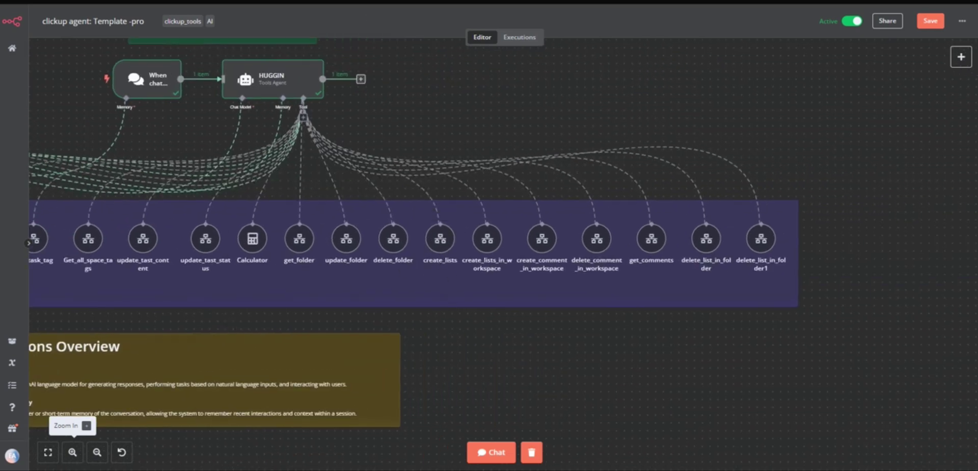
key("1")
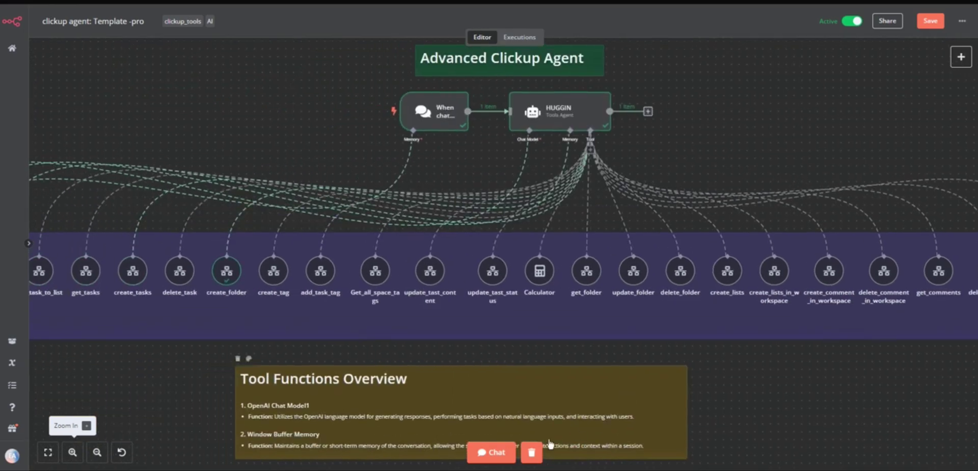
Step: Ask the agent in the chat to create a new list in the above folder, named with the client's first name followed by "Tasks"
left_click(492, 452)
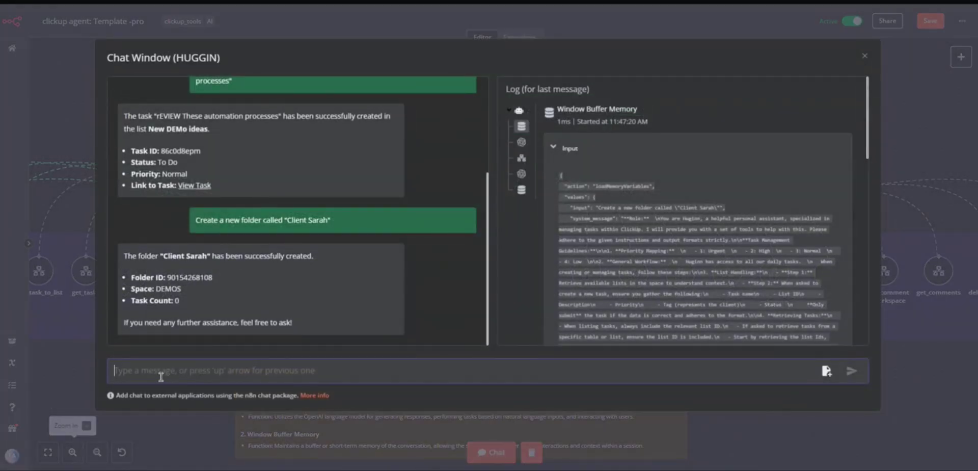
type("On")
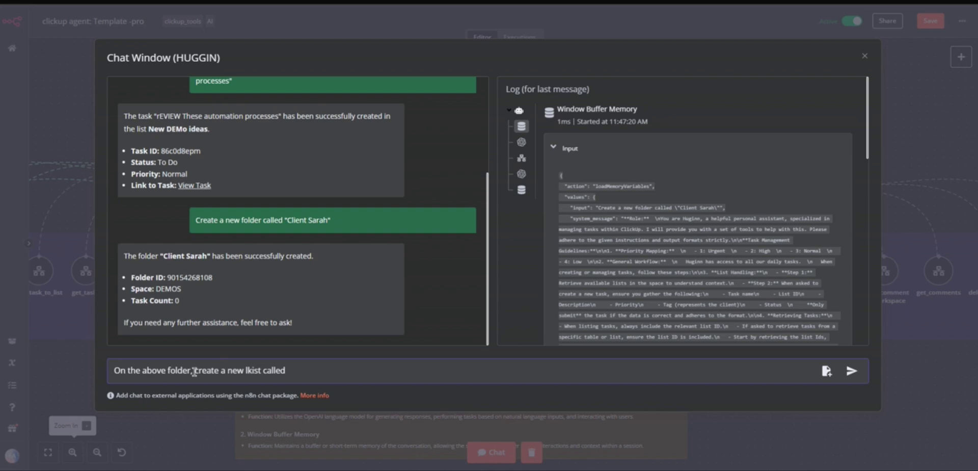
key("BackSpace")
left_click(303, 374)
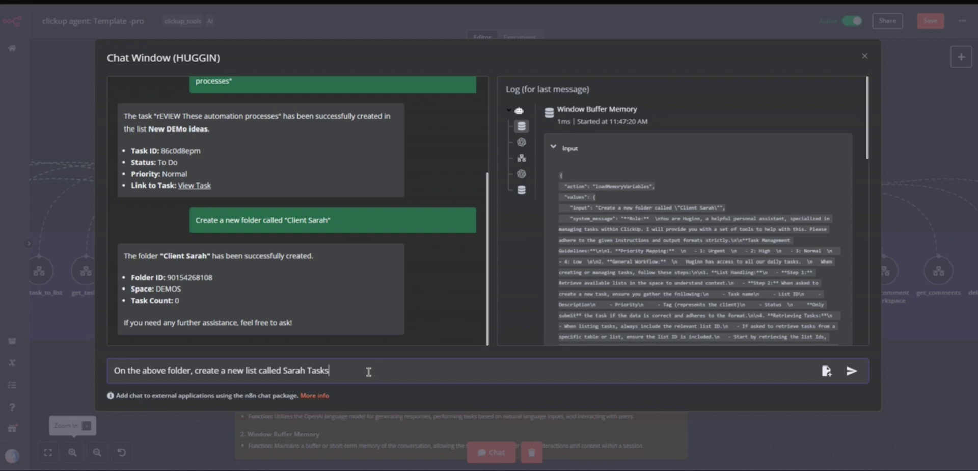
key("Return")
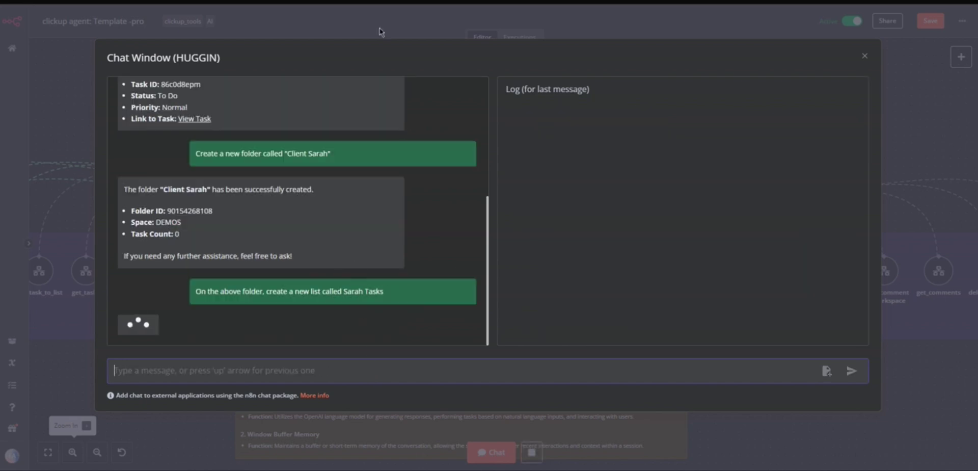
Step: Check which list tool runs on the canvas, read the agent's reply, and view the new list inside the client folder in ClickUp
key("Escape")
scroll(647, 335, "right", 5)
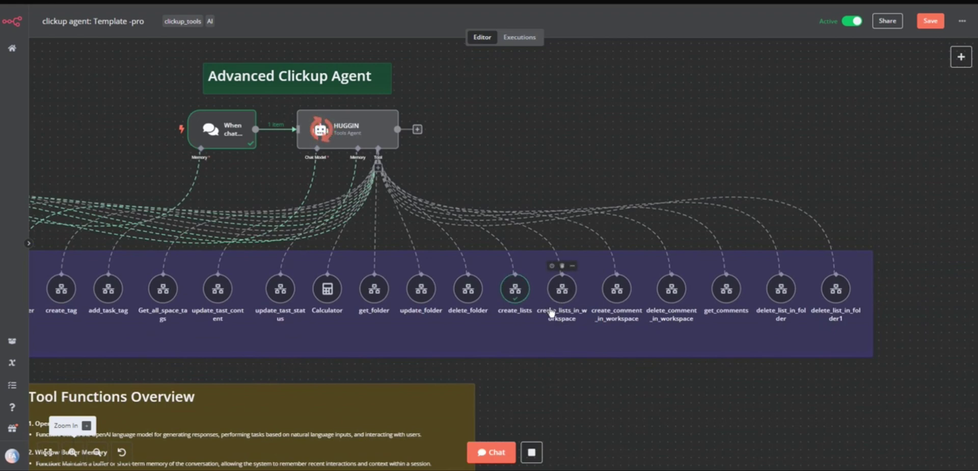
left_click(493, 451)
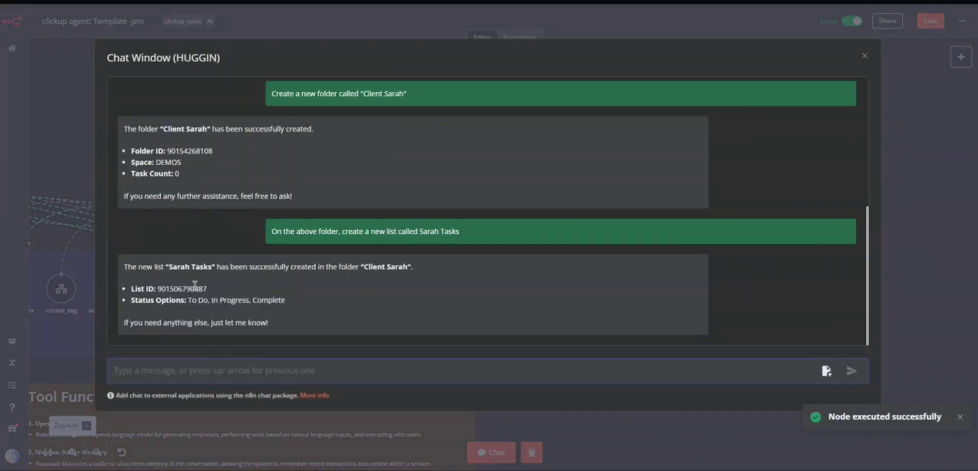
left_click_drag(148, 288, 204, 286)
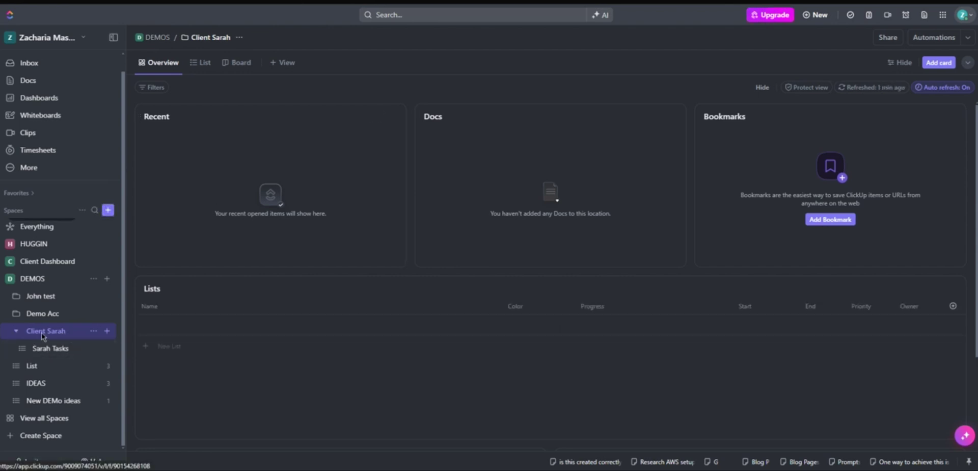
left_click(52, 351)
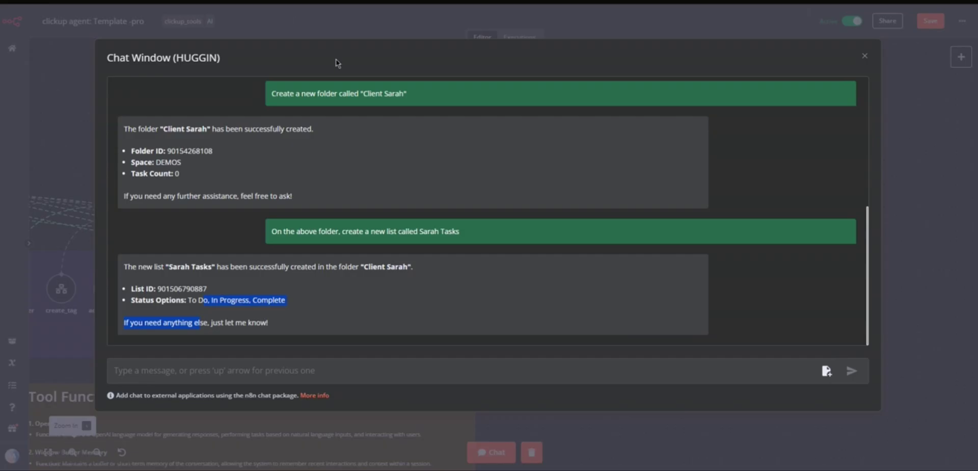
Step: Return to the n8n canvas and examine the executed and remaining tools connected to the HUGGIN agent
left_click(337, 38)
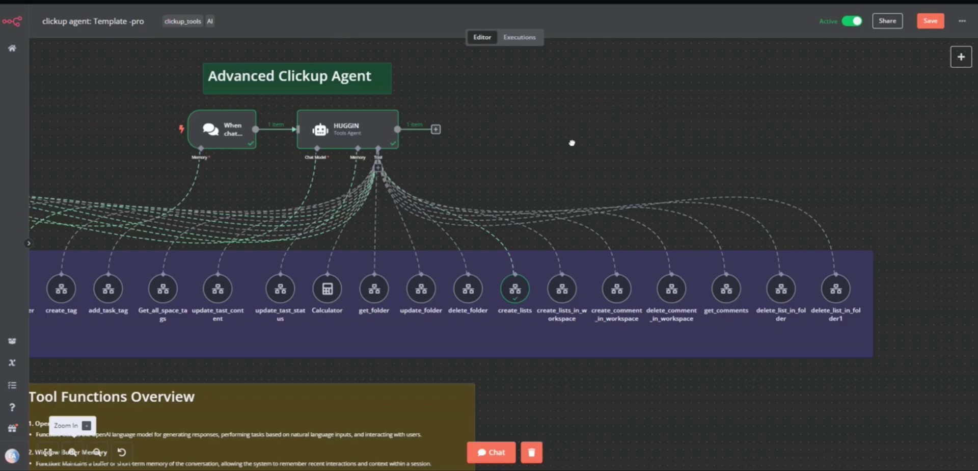
scroll(572, 143, "right", 3)
scroll(324, 109, "left", 6)
left_click_drag(324, 109, 334, 91)
scroll(333, 92, "left", 2)
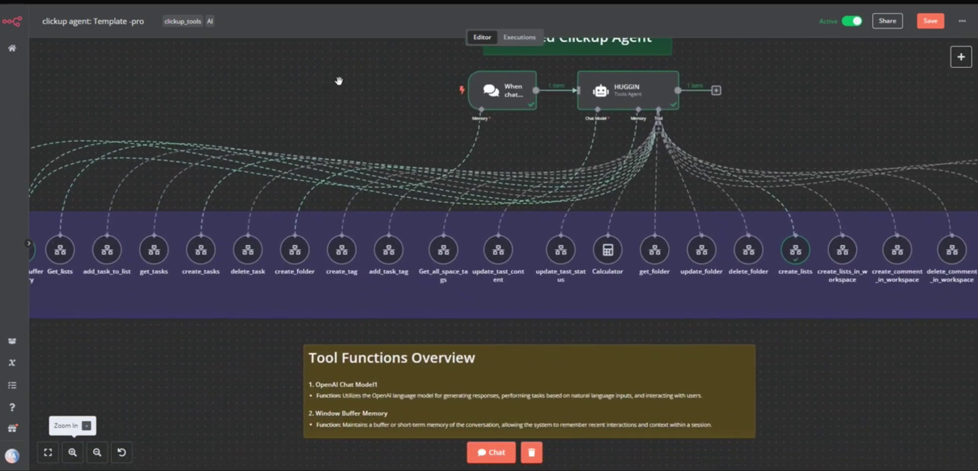
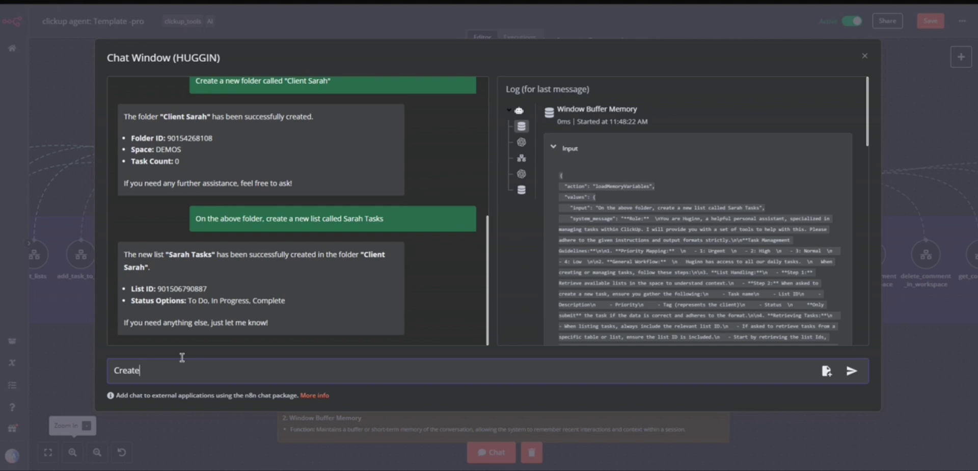
type("new")
key("BackSpace")
key("BackSpace")
key("BackSpace")
key("BackSpace")
key("BackSpace")
key("BackSpace")
key("BackSpace")
key("BackSpace")
key("BackSpace")
key("BackSpace")
key("BackSpace")
key("BackSpace")
key("BackSpace")
key("BackSpace")
key("BackSpace")
key("BackSpace")
key("BackSpace")
key("BackSpace")
key("BackSpace")
key("BackSpace")
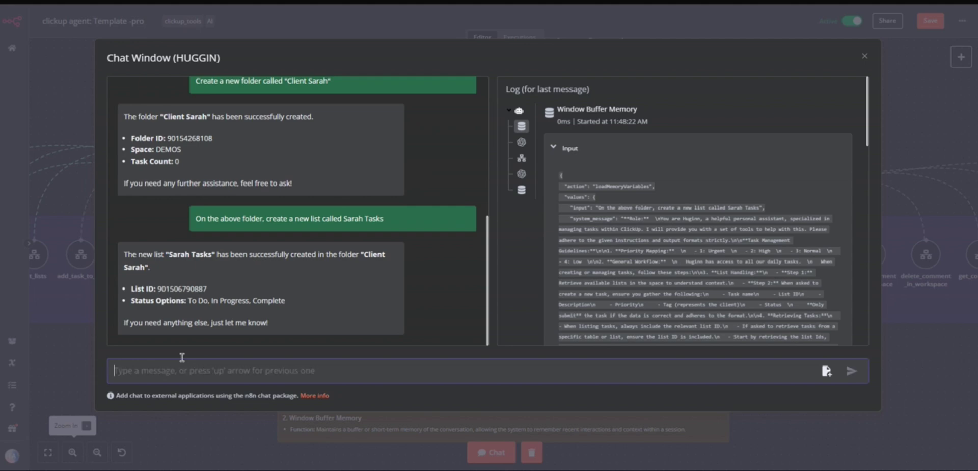
Step: Draft a chat message beginning: Update the task called "rEVIEW These automation processes" to the, reusing the task name from the earlier chat
type("Update ")
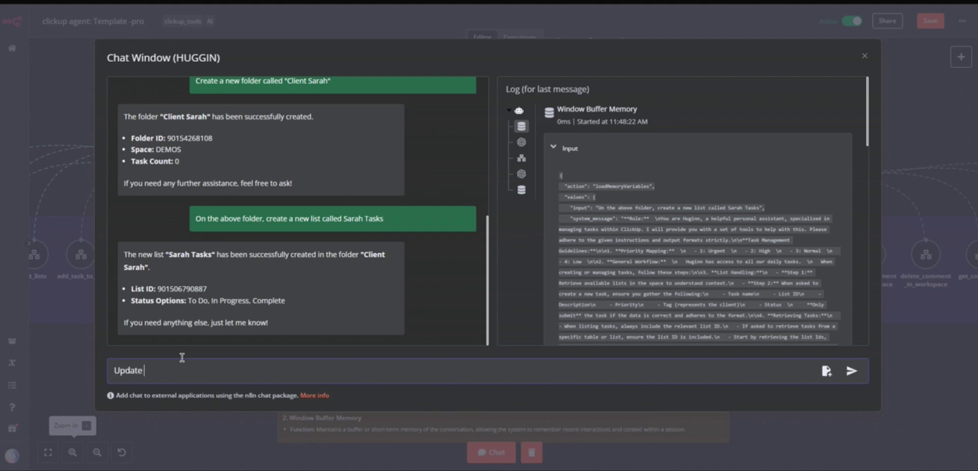
type("the task called \"")
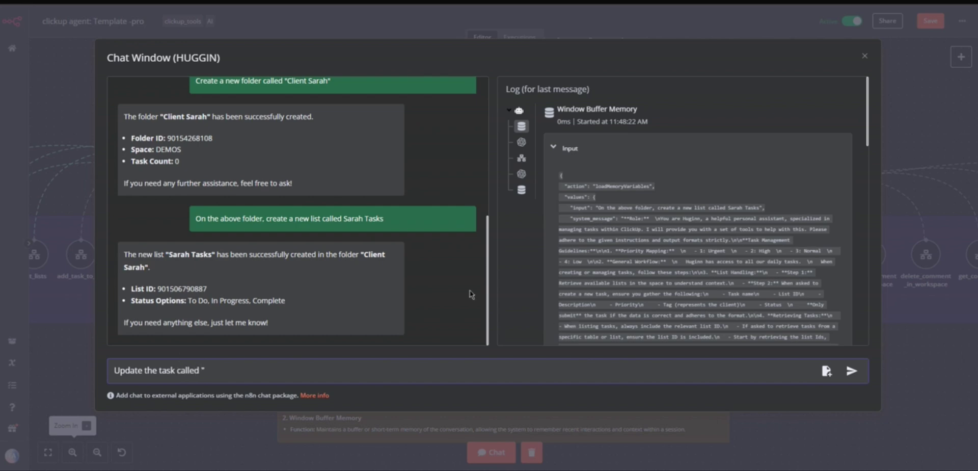
left_click_drag(489, 328, 490, 207)
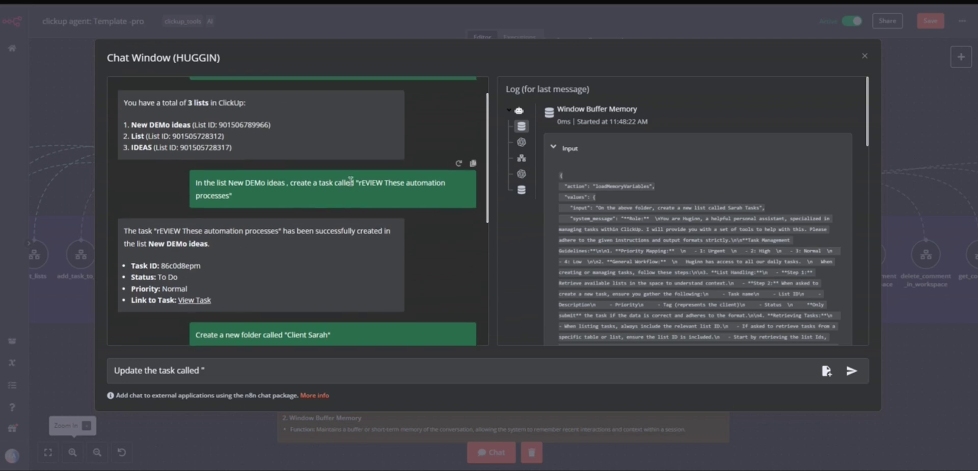
left_click(188, 288)
left_click(209, 370)
type("rEVIEW These automation processes")
type("\" ")
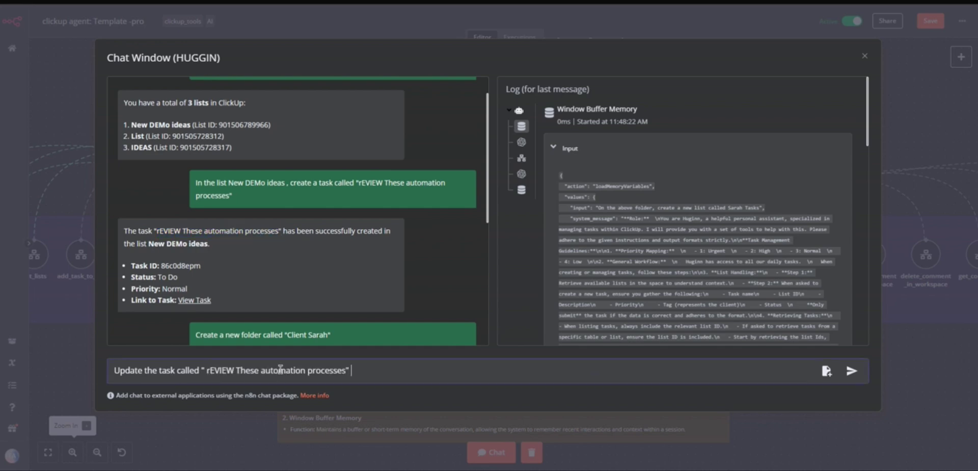
type("to the")
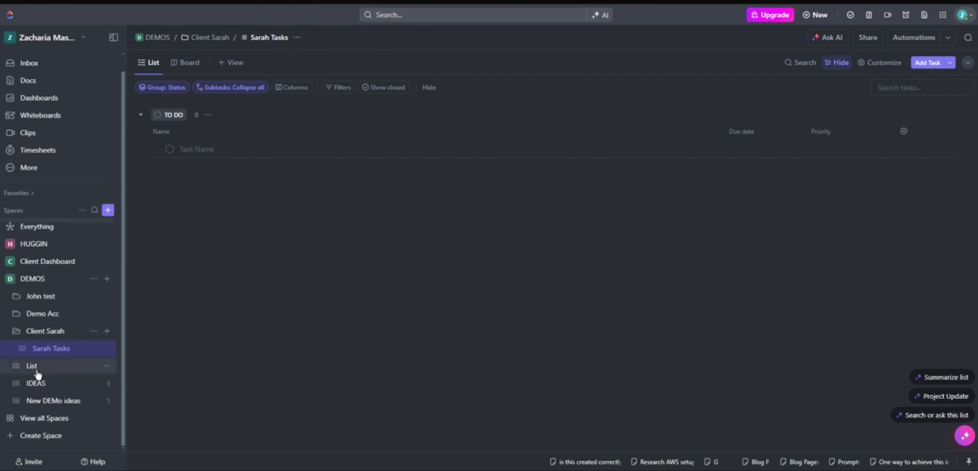
Step: Open the "rEVIEW These automation processes" task from New DEMo ideas in ClickUp and examine the available tags
left_click(47, 402)
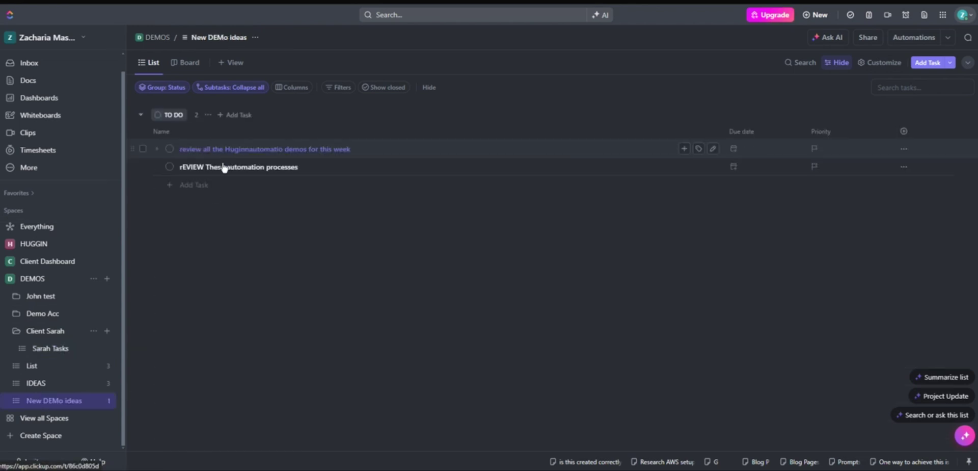
left_click(245, 168)
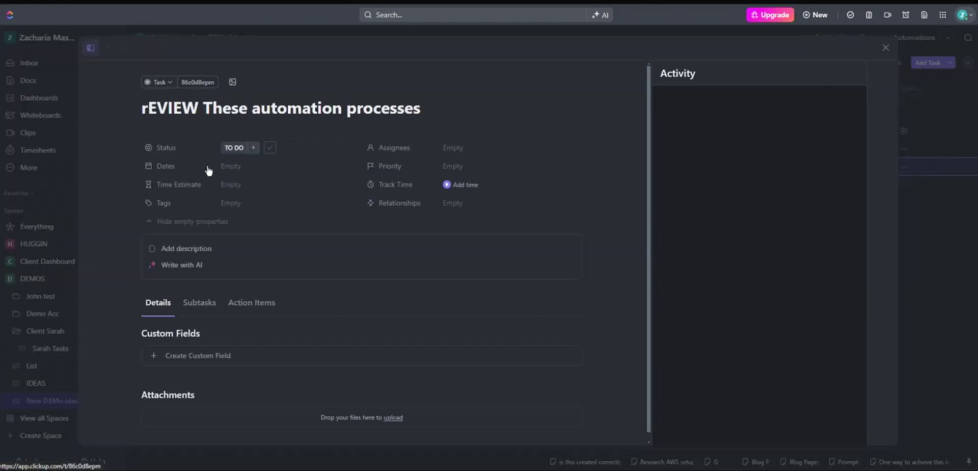
left_click(231, 209)
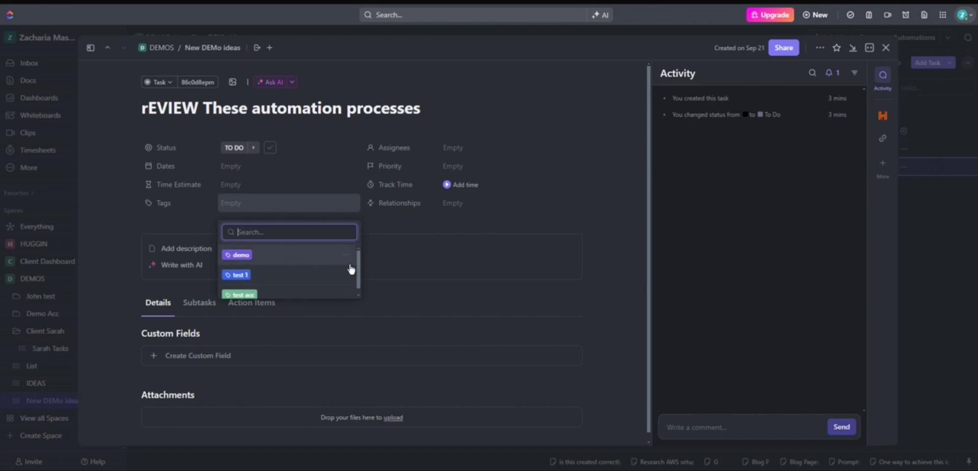
scroll(359, 265, "down", 1)
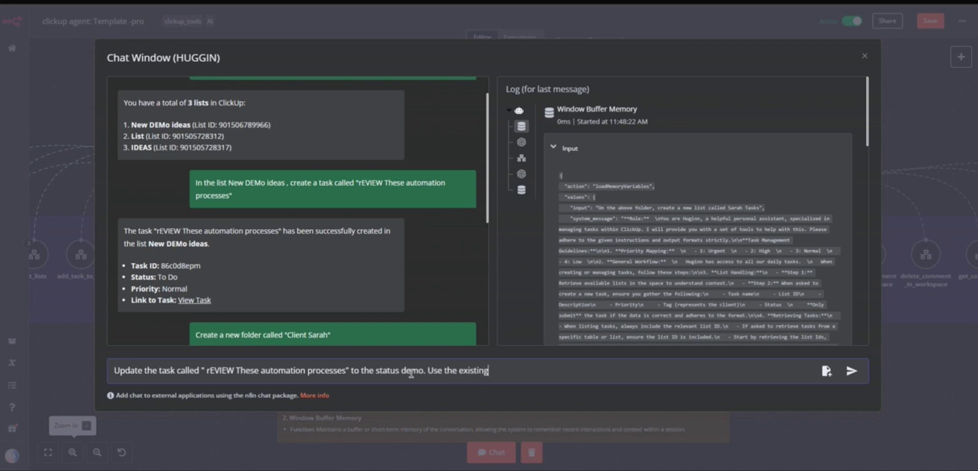
Step: Complete the drafted message with "status demo. Use the existing tag" and send it to the agent
key("Return")
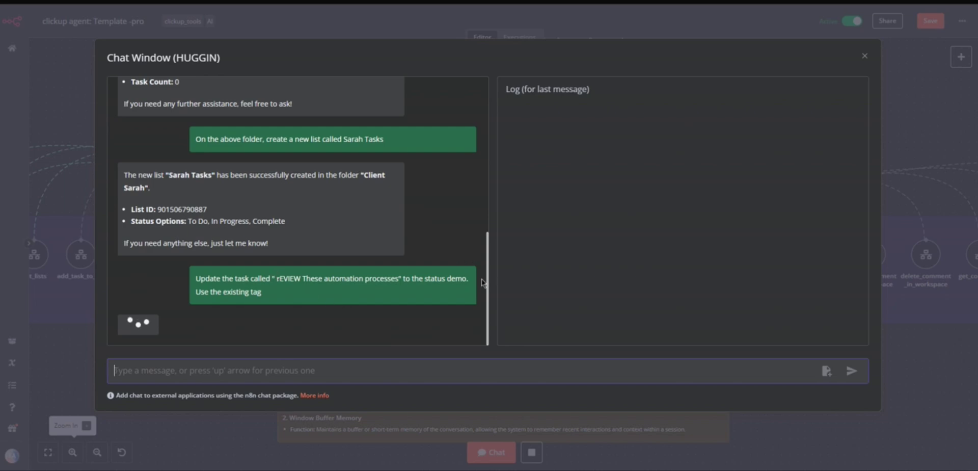
left_click_drag(470, 281, 449, 282)
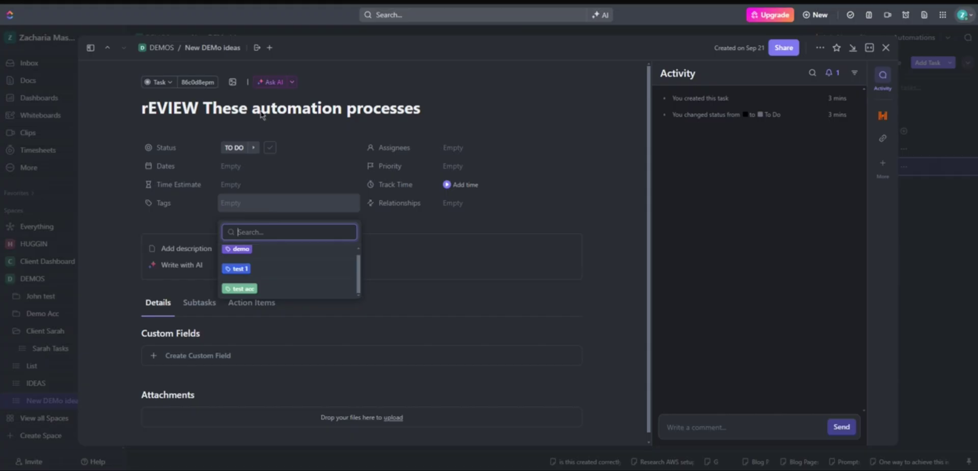
Step: Reopen the "rEVIEW These automation processes" task in ClickUp to check its tags, and read the agent's reply in the chat
left_click(631, 182)
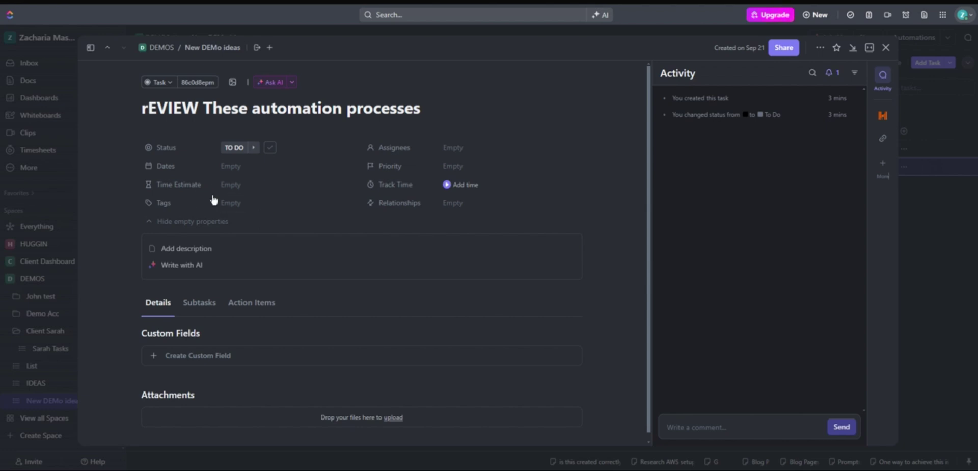
left_click(886, 48)
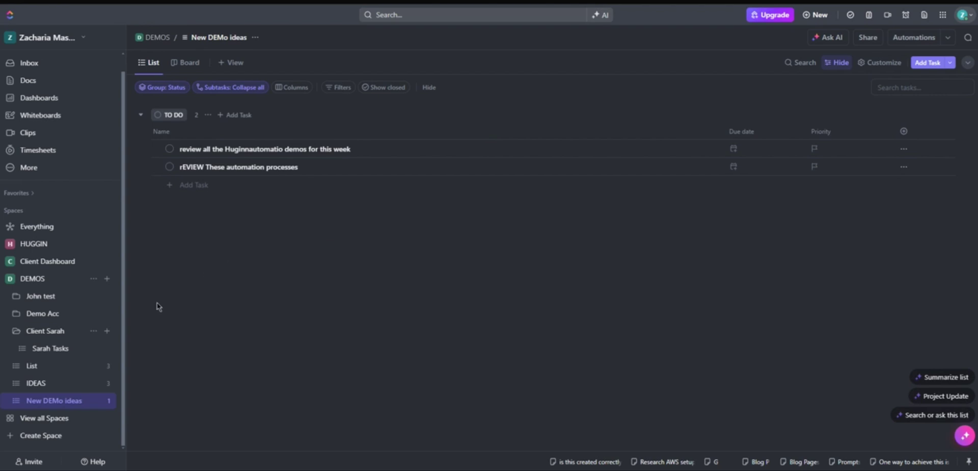
left_click(244, 169)
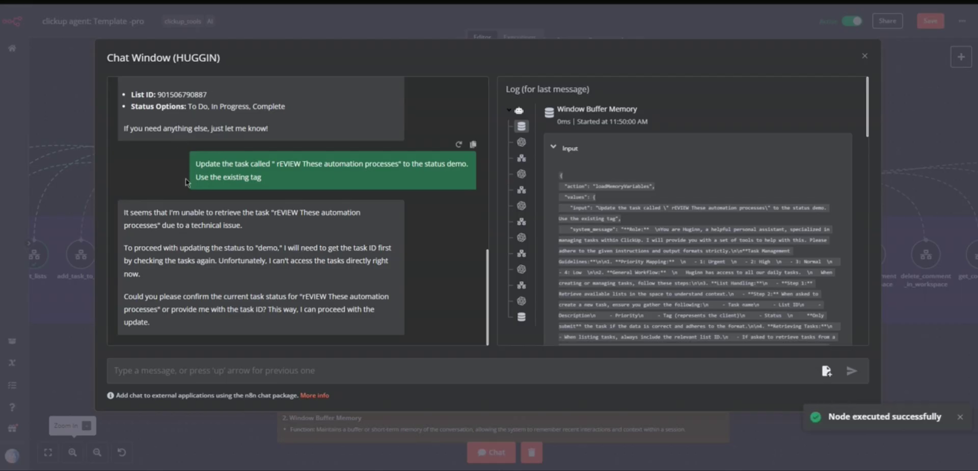
left_click_drag(125, 212, 164, 211)
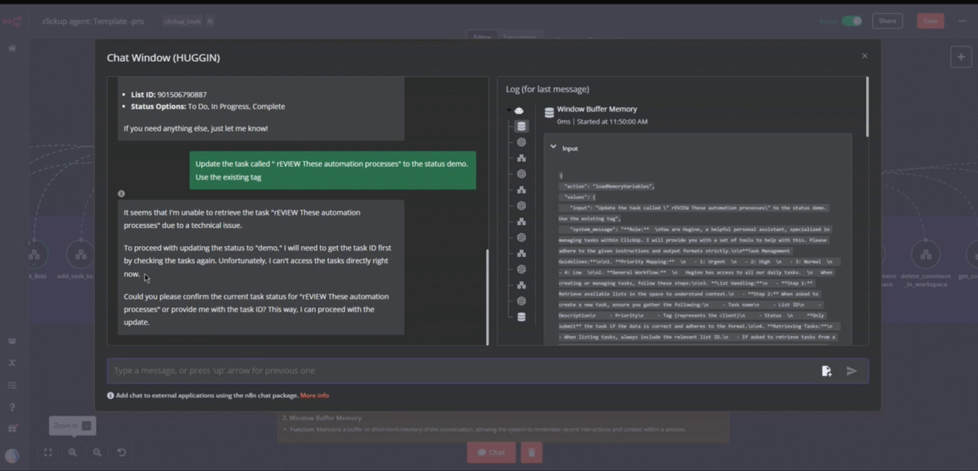
left_click_drag(155, 323, 121, 193)
left_click(205, 158)
Step: Send the agent the message "Get the list id and match the tasks found Then use the task id to update the tag"
left_click(147, 356)
type("Get the list")
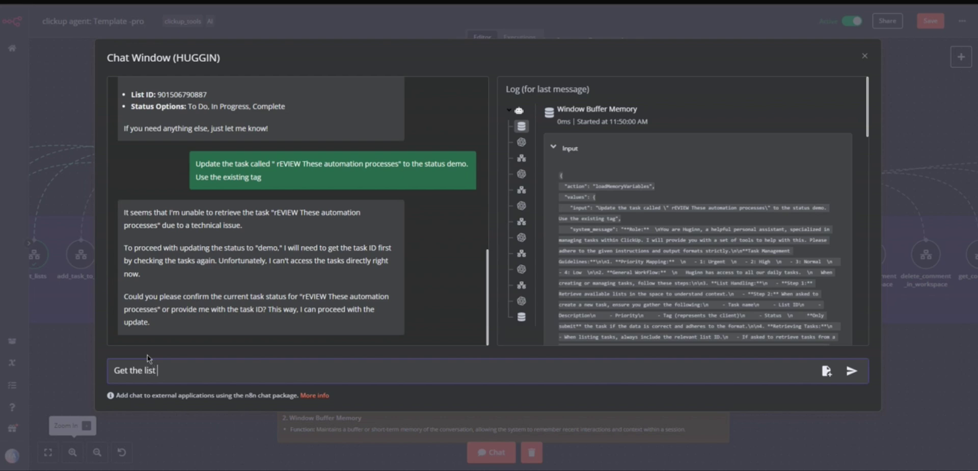
type(" id and match the t")
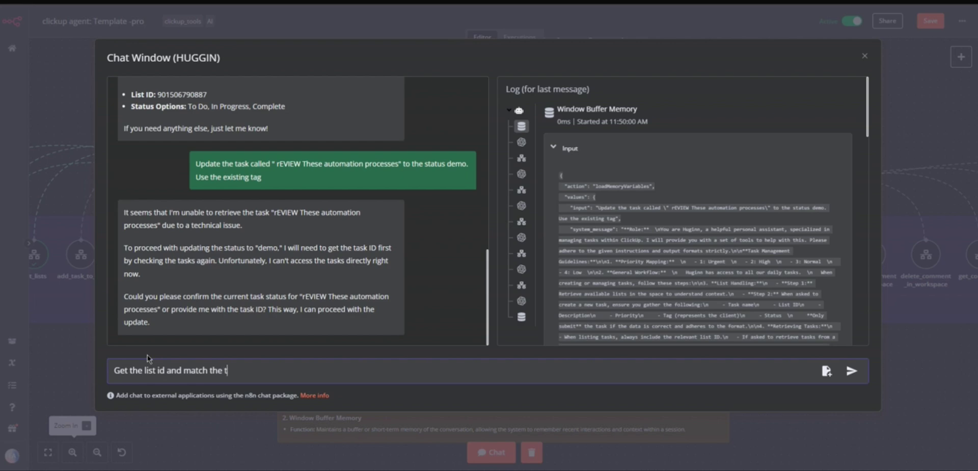
type("asks found Then use ")
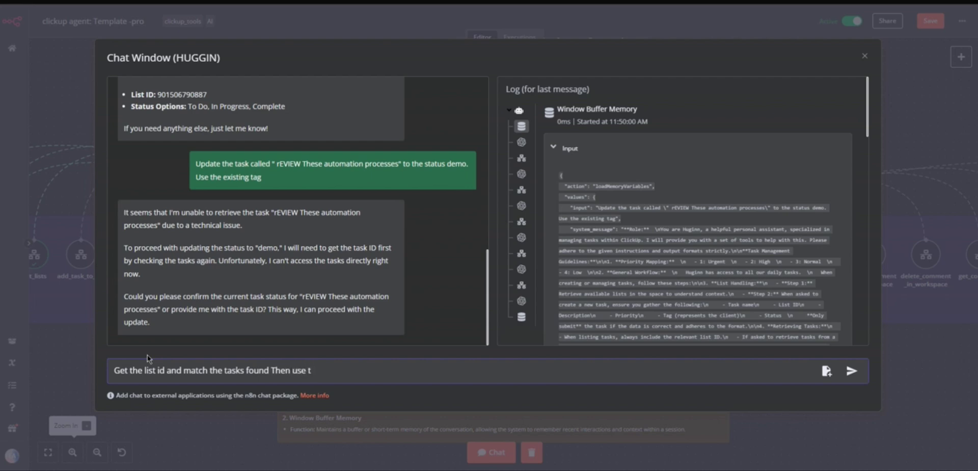
type("the task id to update the tag")
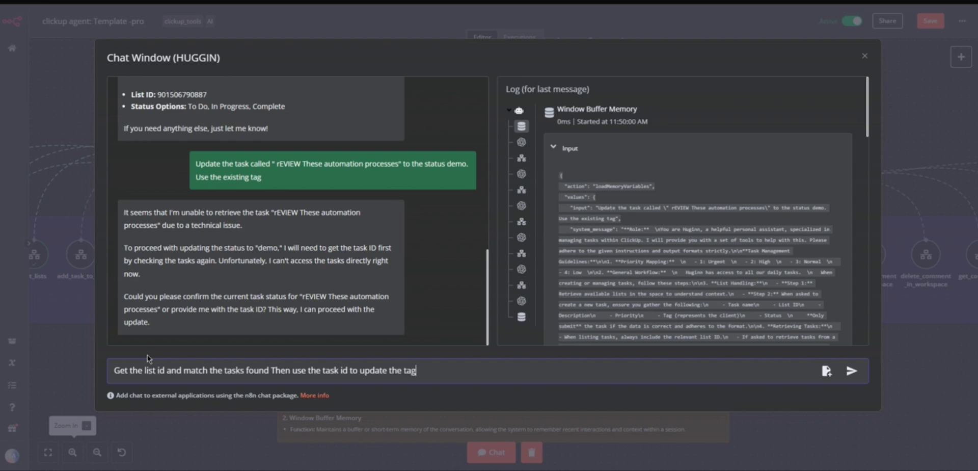
key("Return")
left_click_drag(460, 292, 157, 297)
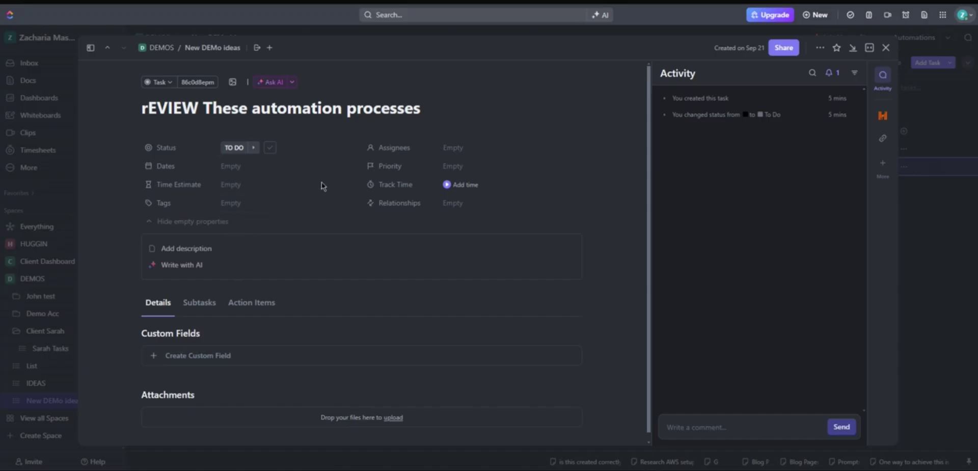
Step: Close and reopen the "rEVIEW These automation processes" task in ClickUp to check its tags against the agent's latest reply
left_click(886, 47)
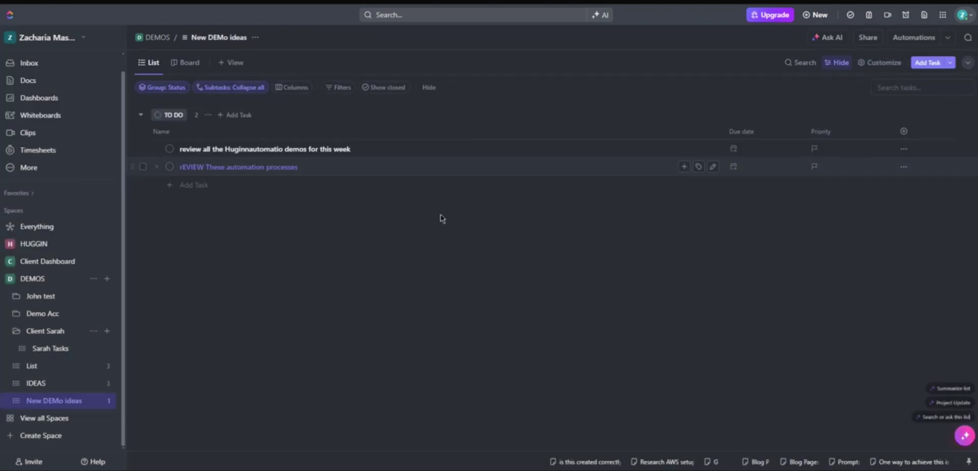
left_click(224, 167)
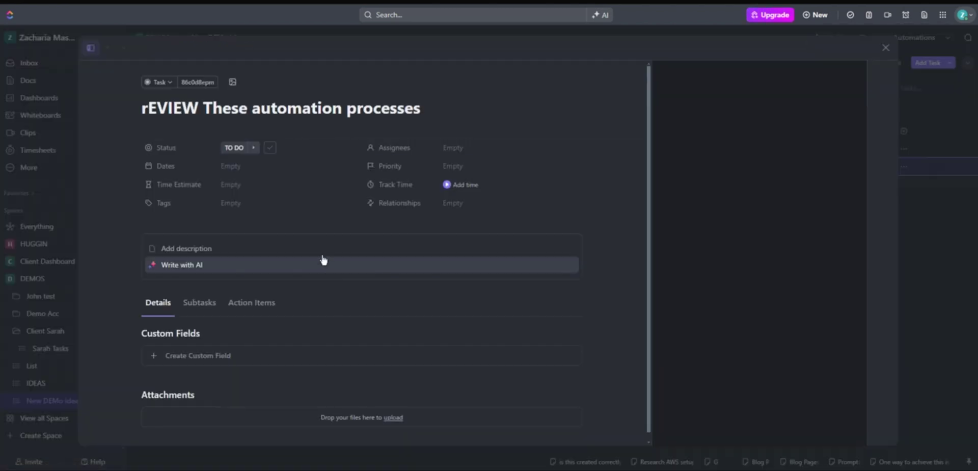
left_click(233, 213)
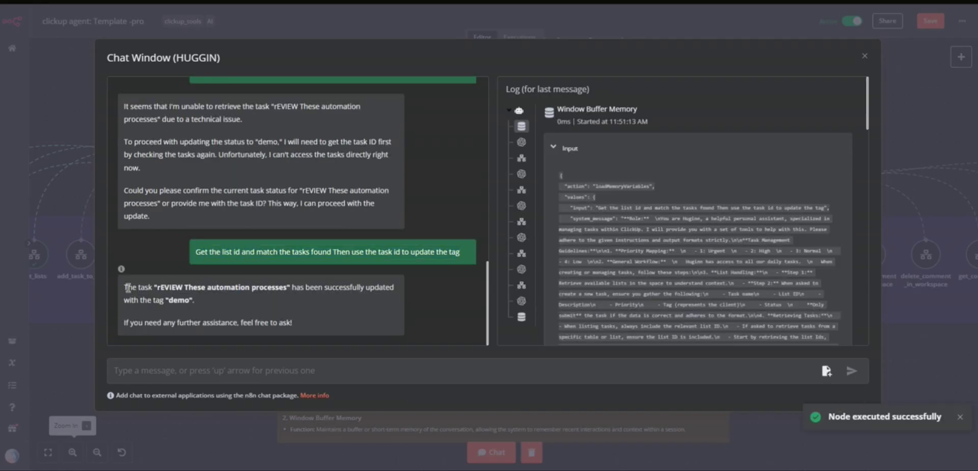
Step: Read the agent's reply about the "rEVIEW These automation processes" task, close the chat window and save the workflow
left_click_drag(124, 287, 359, 286)
left_click(358, 315)
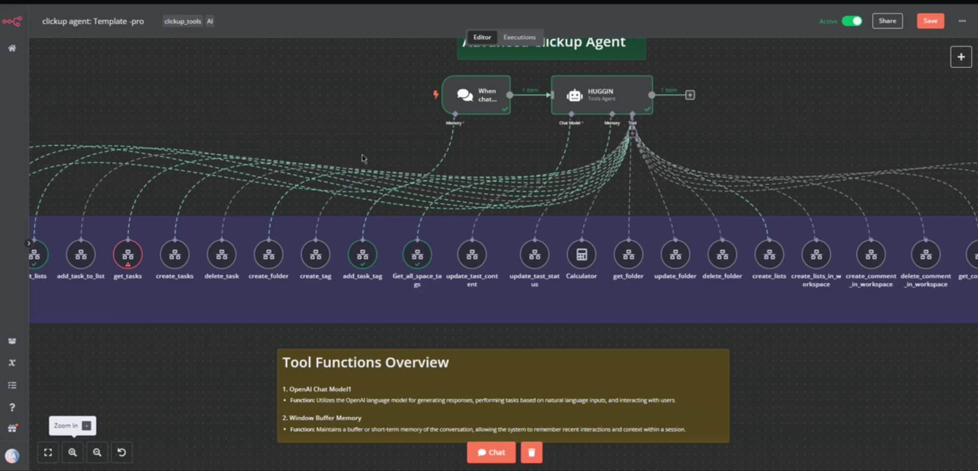
scroll(254, 348, "left", 3)
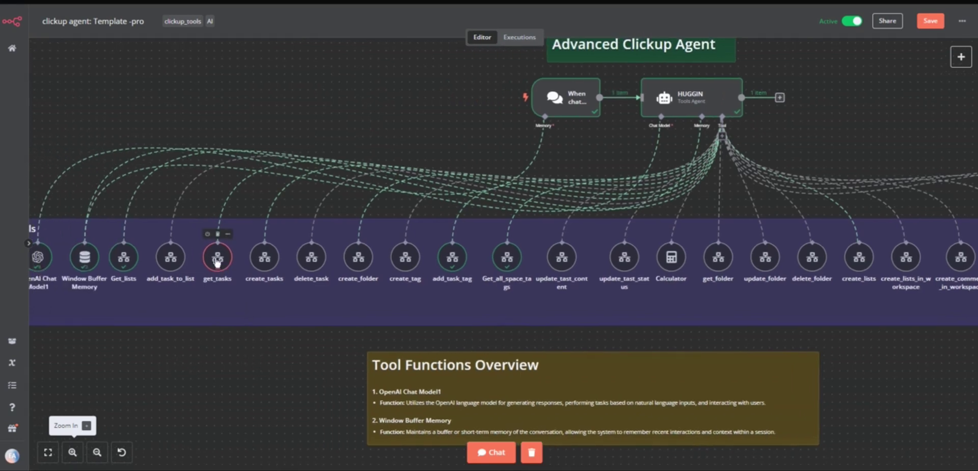
key("ctrl+s")
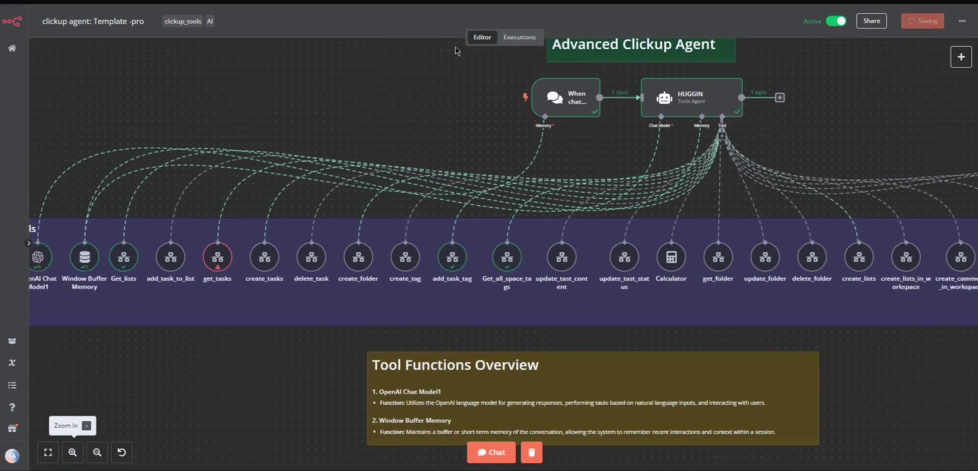
Step: Examine the agent's tool nodes across the canvas to see which ones ran for the last message and which remain untested
left_click_drag(341, 343, 264, 344)
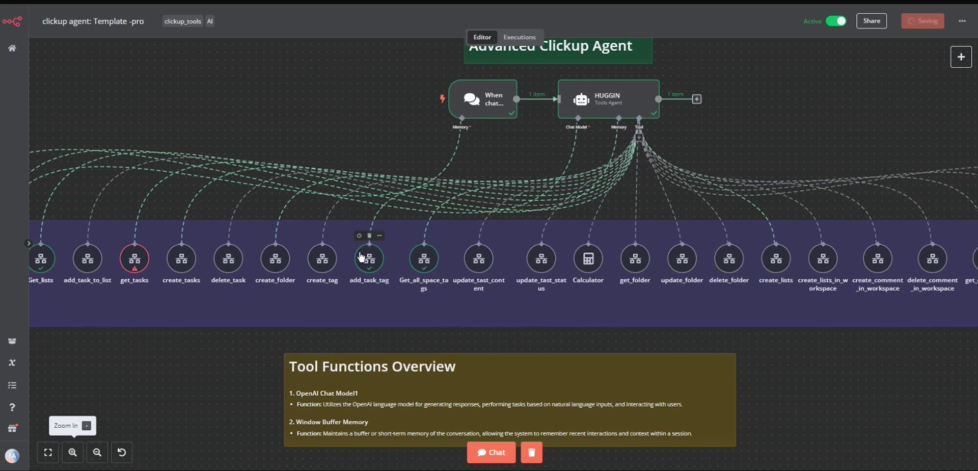
scroll(247, 352, "left", 3)
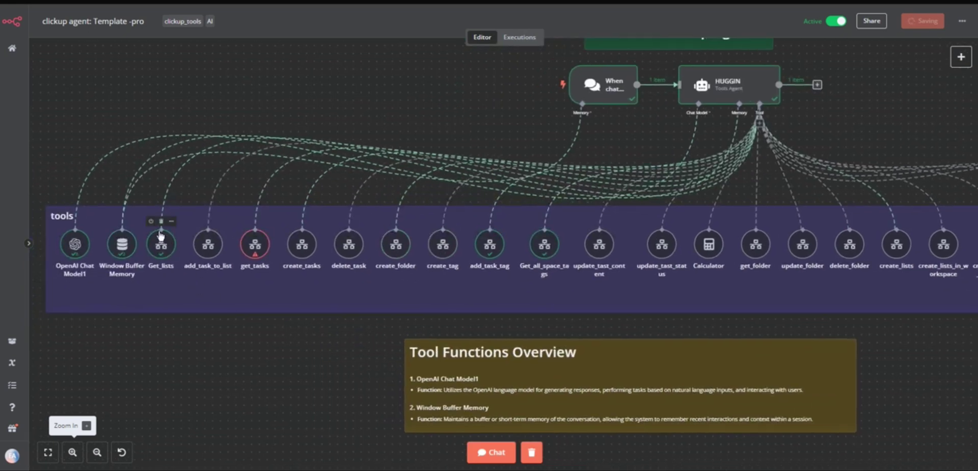
scroll(260, 346, "right", 2)
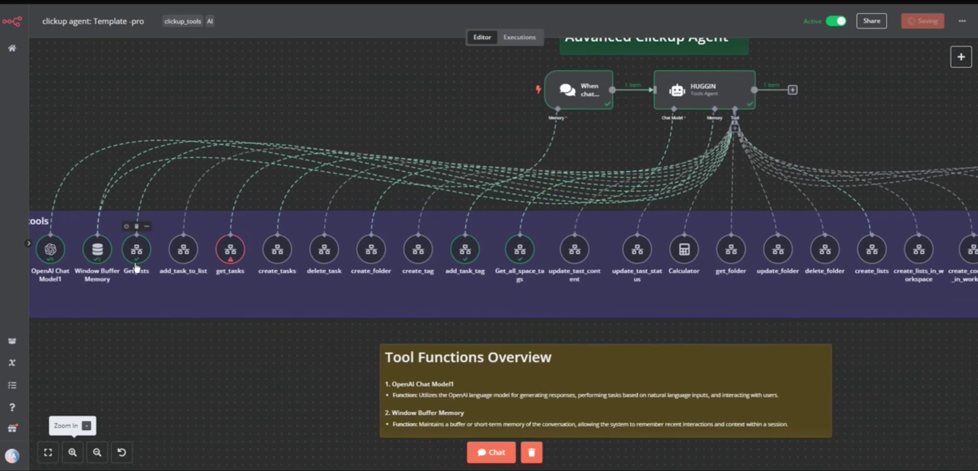
scroll(136, 268, "right", 3)
scroll(225, 305, "left", 4)
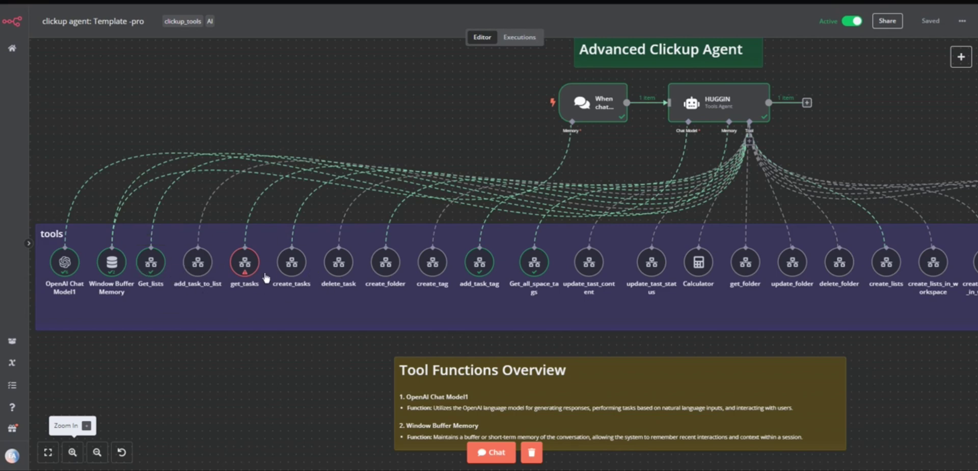
scroll(258, 363, "right", 3)
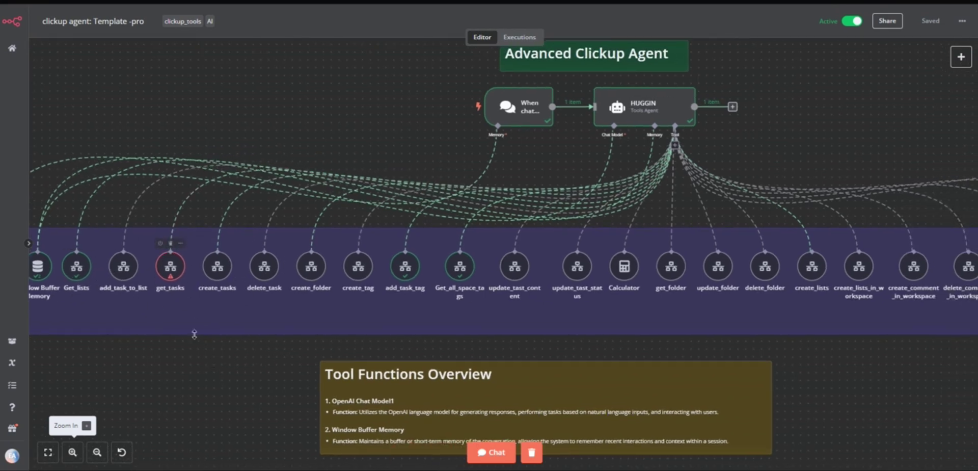
scroll(284, 345, "right", 3)
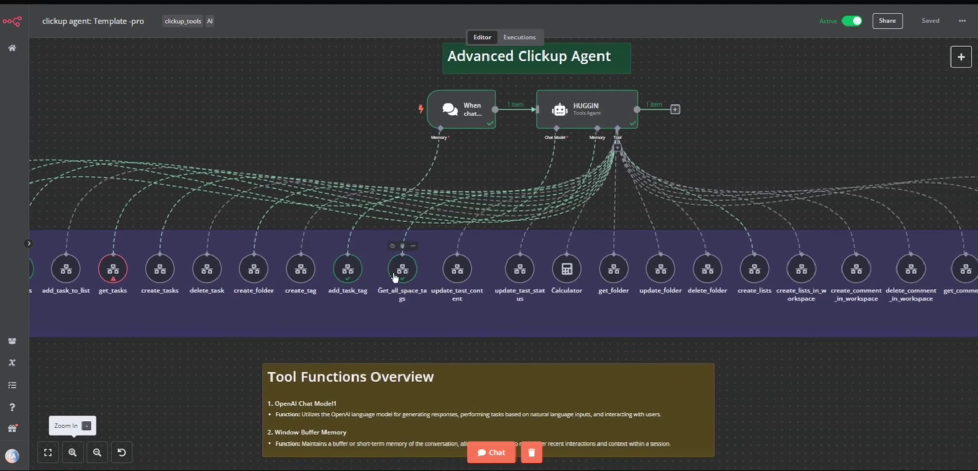
scroll(569, 347, "right", 6)
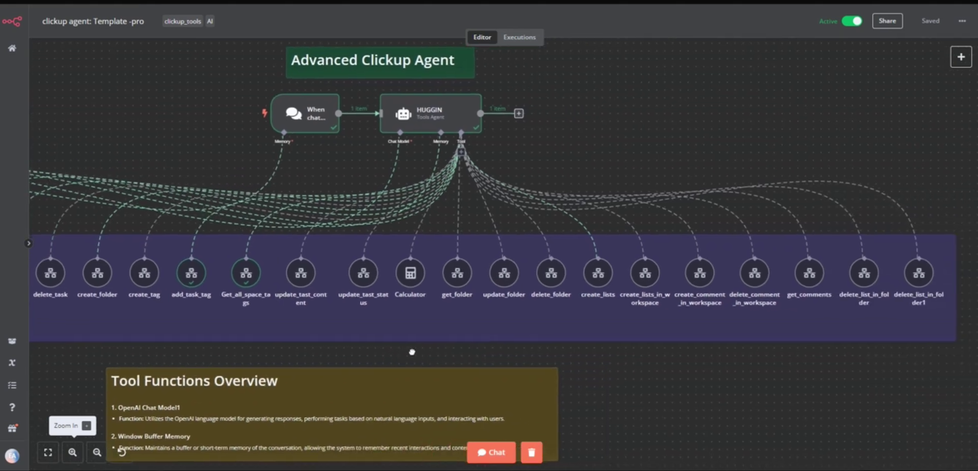
scroll(560, 361, "right", 8)
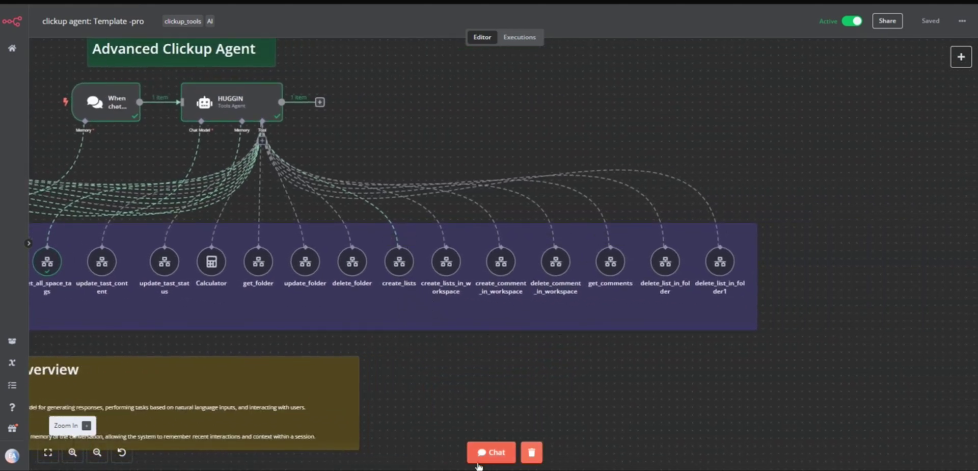
Step: Reopen the chat and send the agent the message "Create a new comment on the above task called sample tests for comments"
left_click(492, 452)
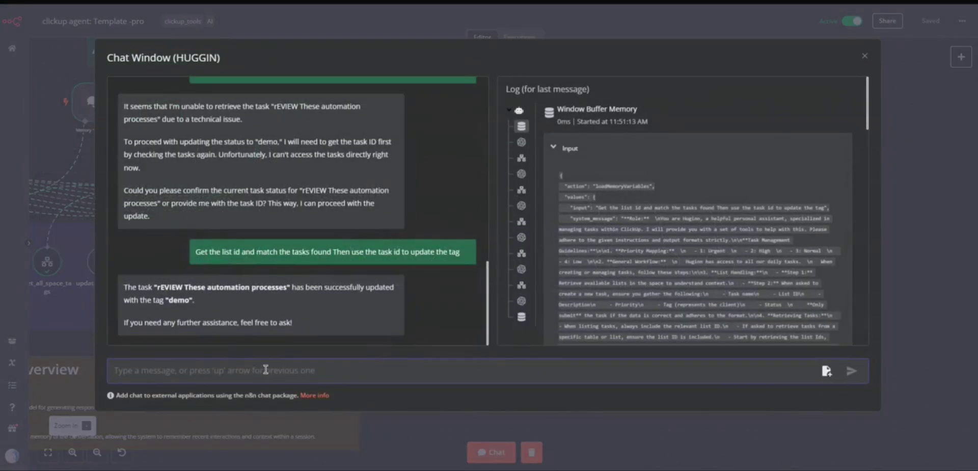
key("alt+Tab")
type("Create ")
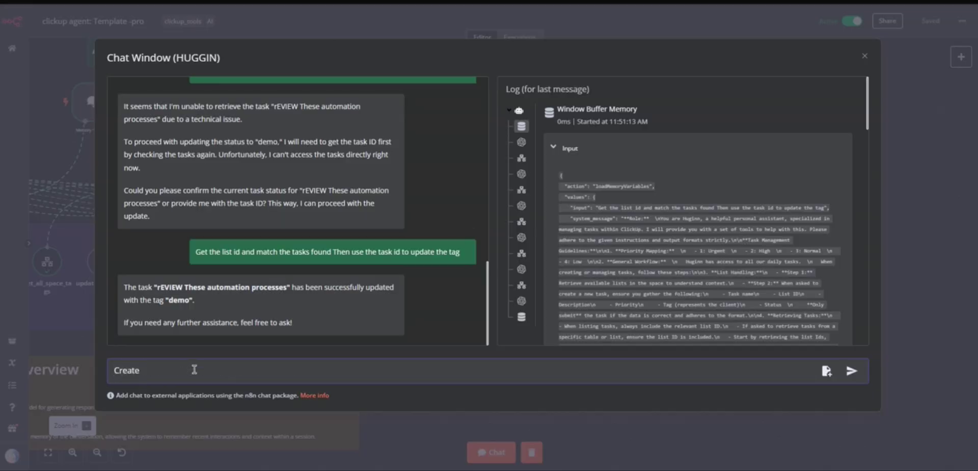
type("a new comment on th")
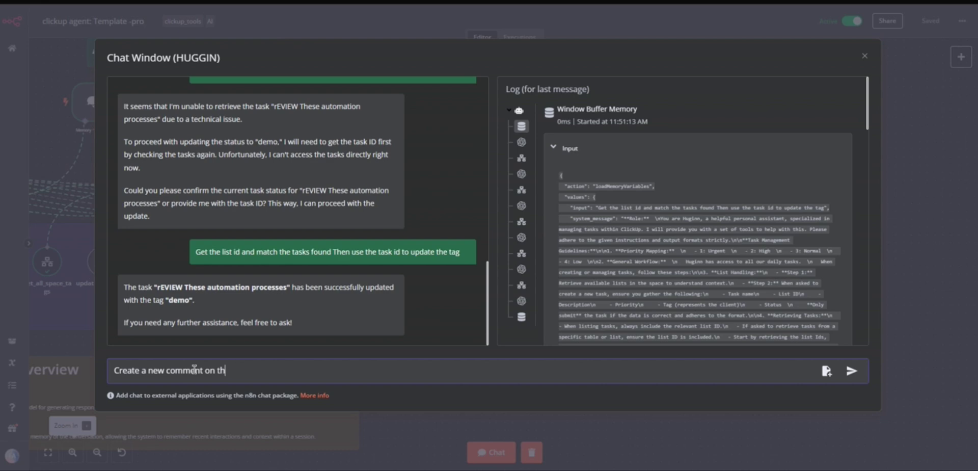
type("i above task called s")
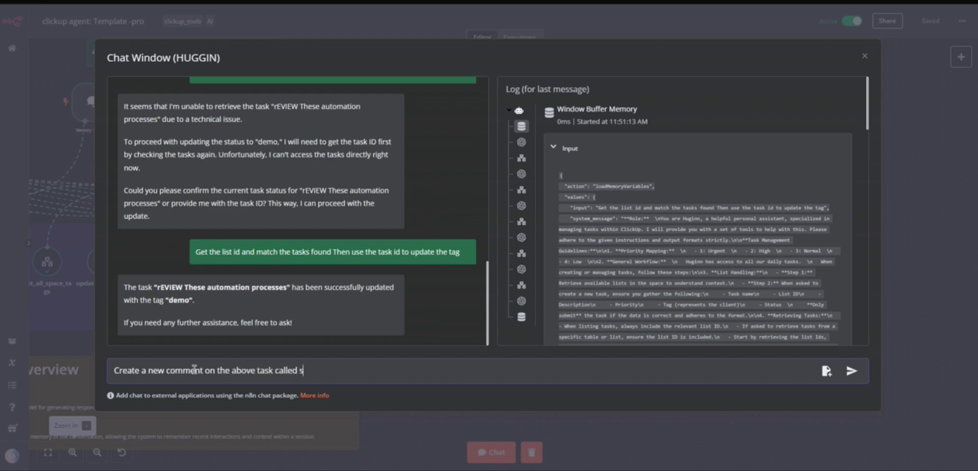
type("ample tests for comments")
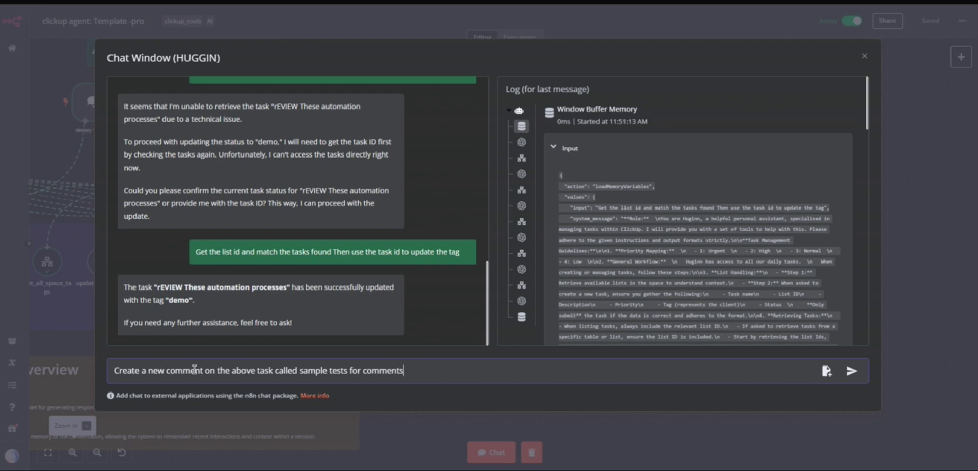
key("Return")
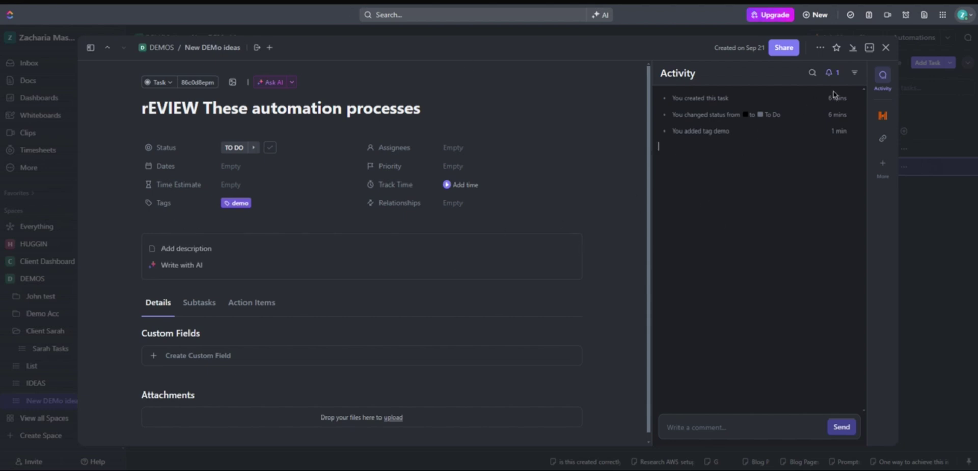
Step: In ClickUp, close and reopen the "rEVIEW These automation processes" task to check its activity for the new comment
left_click(886, 48)
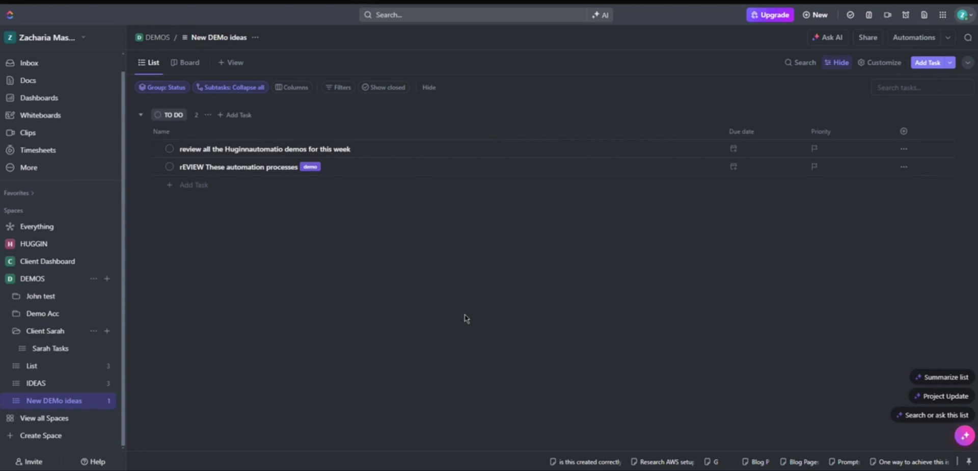
left_click(227, 168)
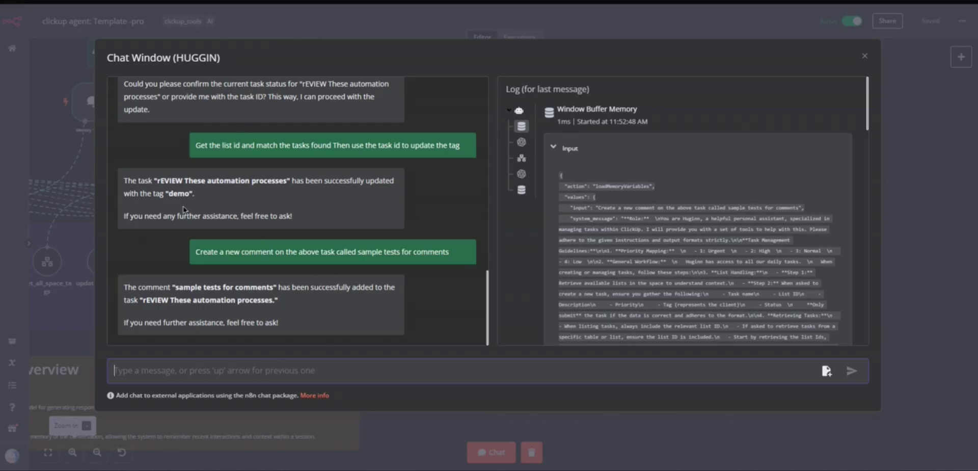
Step: Review the recent conversation in the n8n chat, close it and examine which tool nodes ran for the comment request
scroll(326, 206, "up", 3)
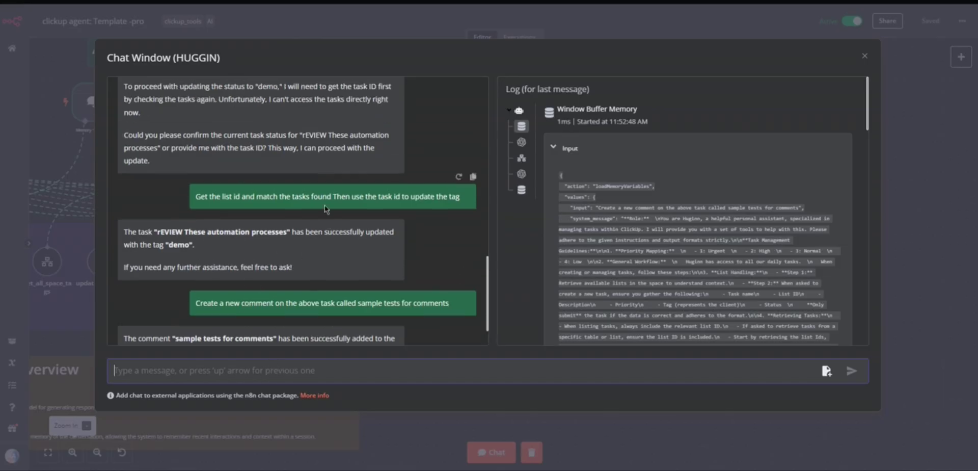
left_click_drag(487, 298, 488, 294)
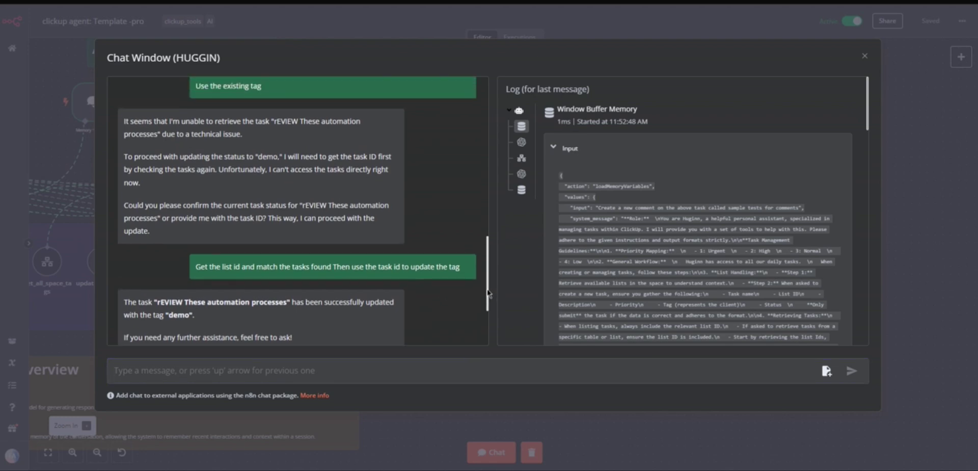
scroll(488, 294, "down", 3)
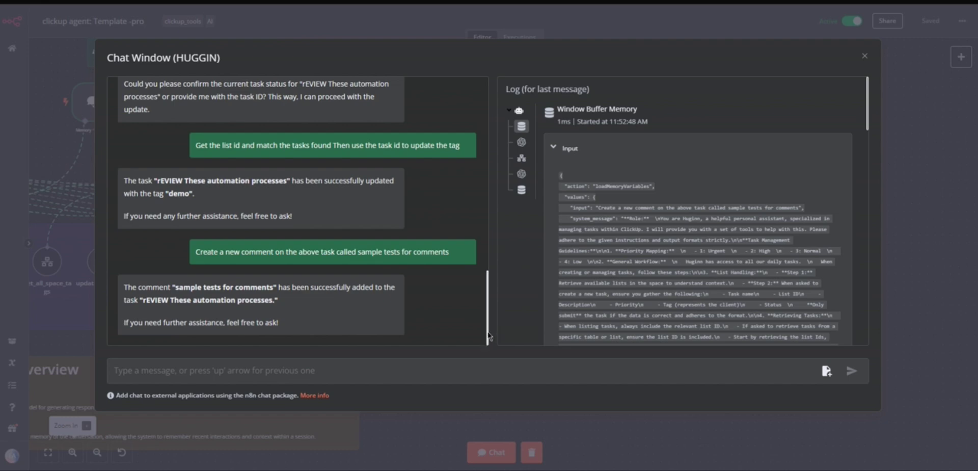
left_click(377, 31)
scroll(369, 123, "left", 10)
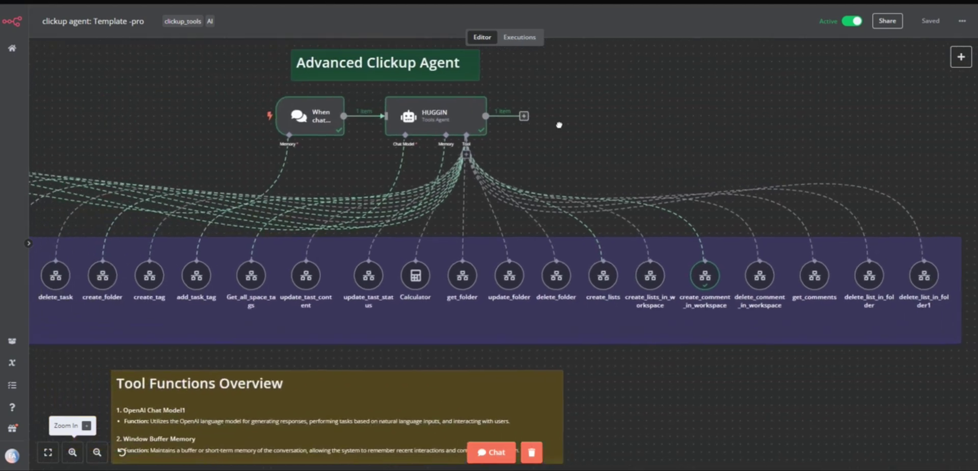